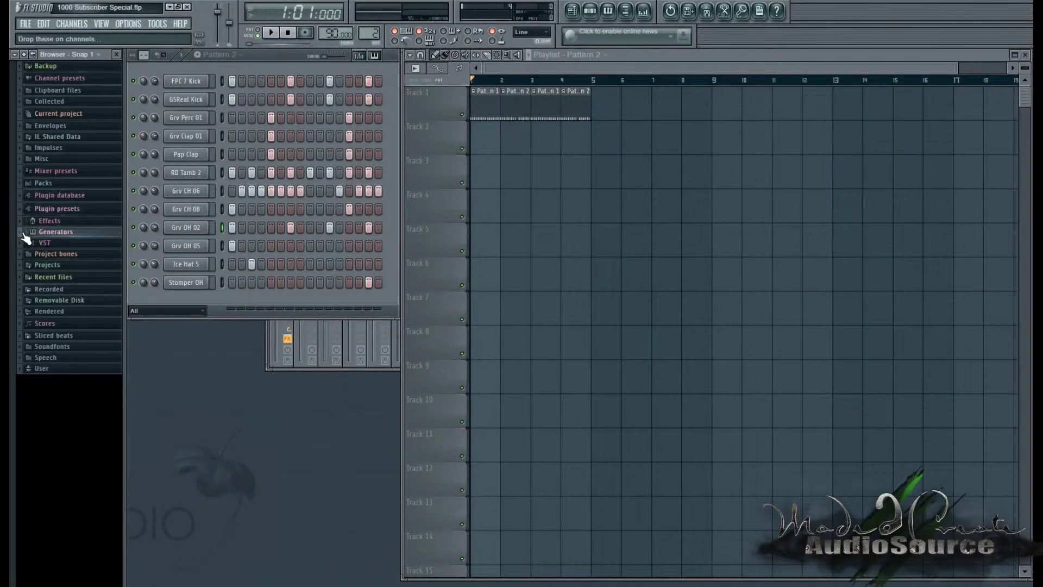
Expand Plugin presets > Generators > Harmor > Keyboard and select the Piano 6 preset
click(25, 232)
click(25, 420)
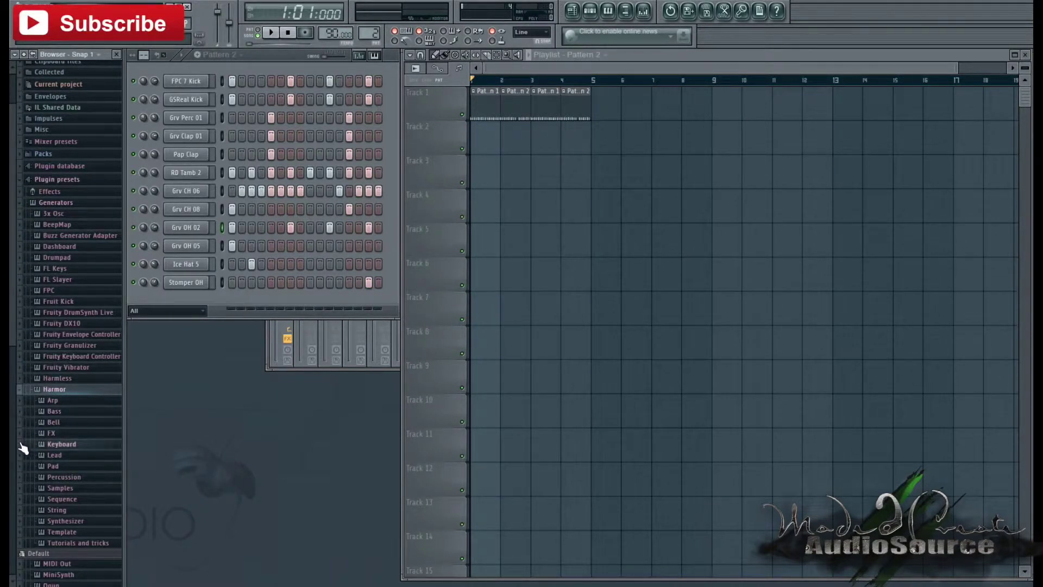
click(24, 445)
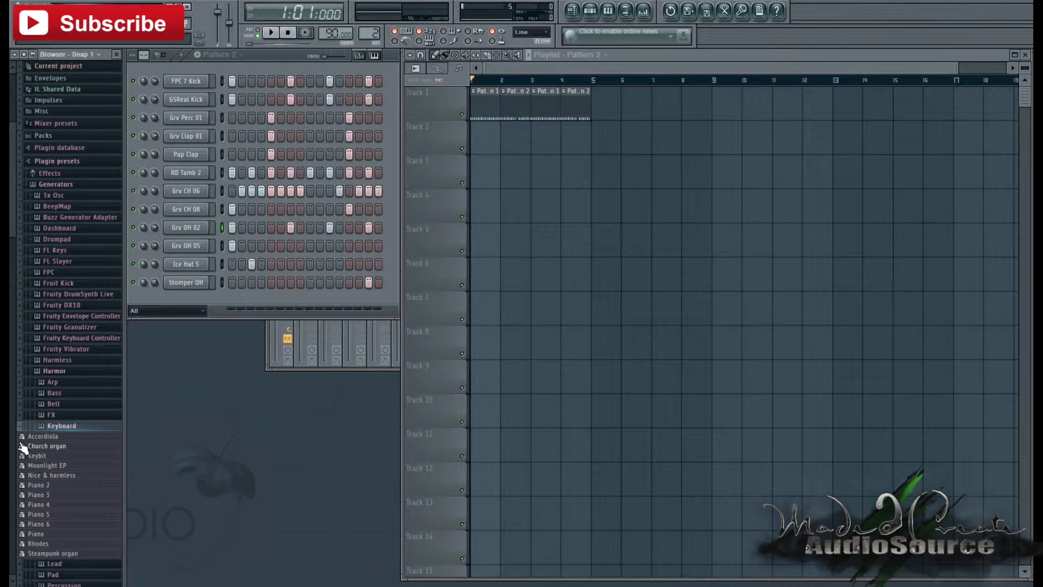
click(43, 525)
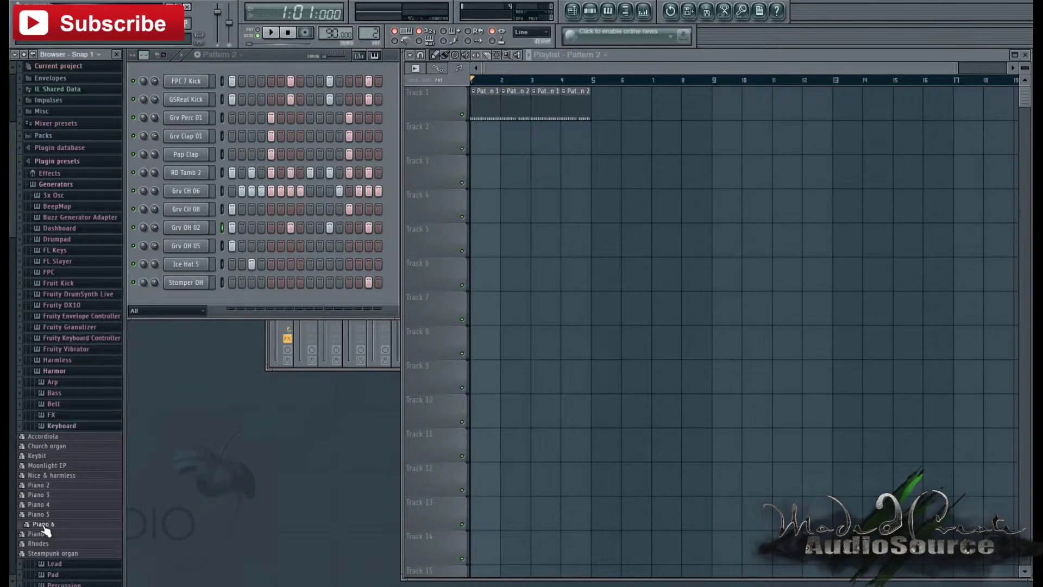
Add Piano 6 to the Channel Rack and create a new pattern named Piano
drag(45, 527, 182, 296)
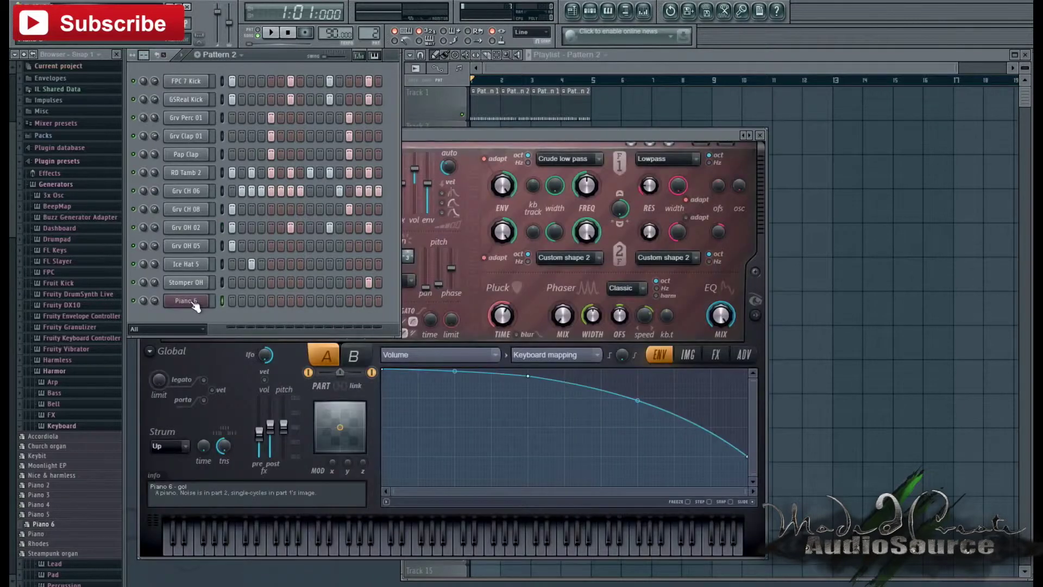
click(197, 55)
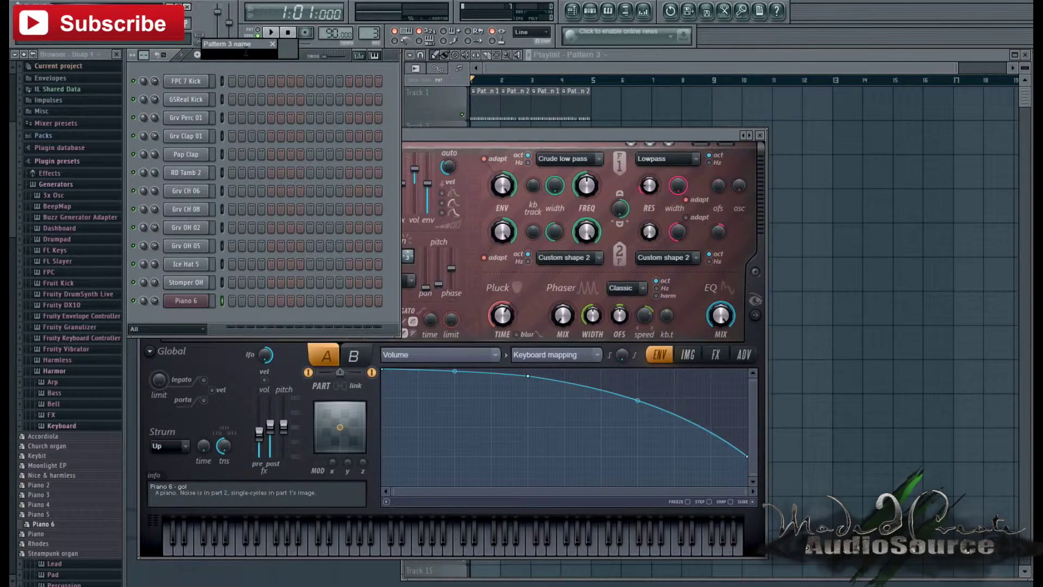
text(Piano)
key(Return)
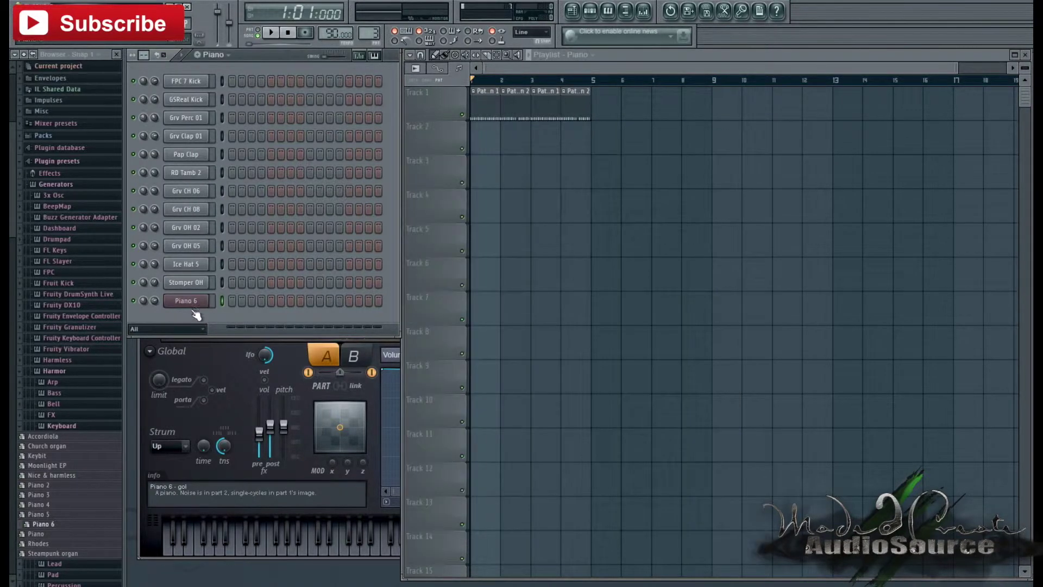
Open the Piano 6 channel's piano roll and enlarge its window
right_click(191, 302)
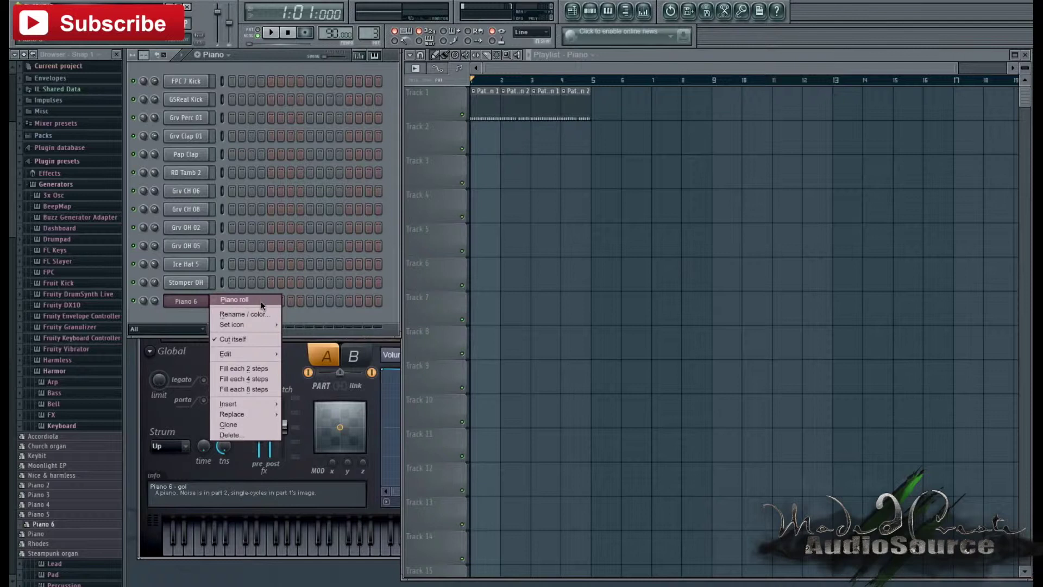
click(261, 301)
drag(517, 256, 395, 59)
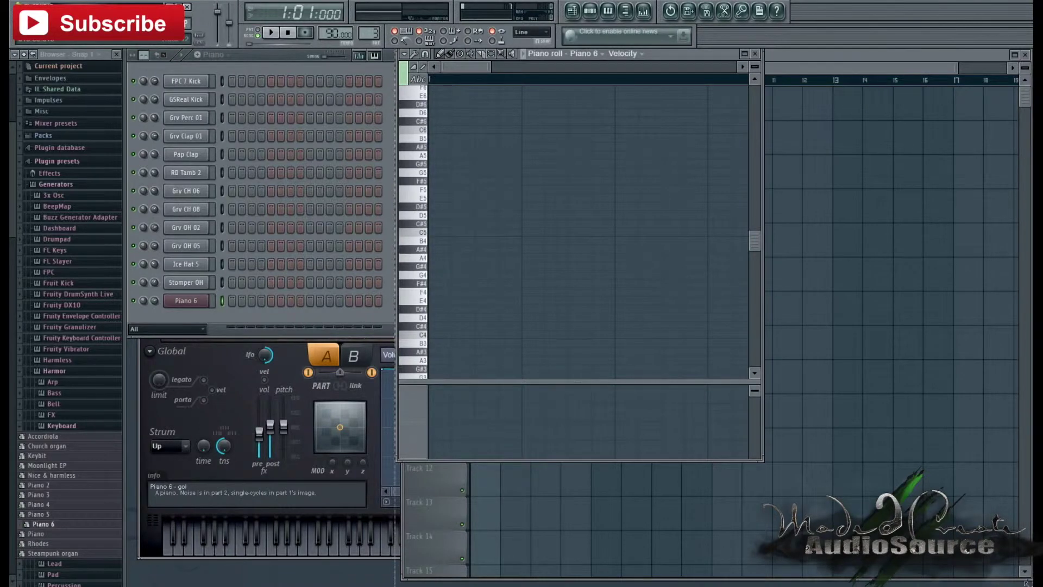
Stretch the Piano 6 piano roll out to the screen's right and bottom edges
drag(761, 461, 1028, 582)
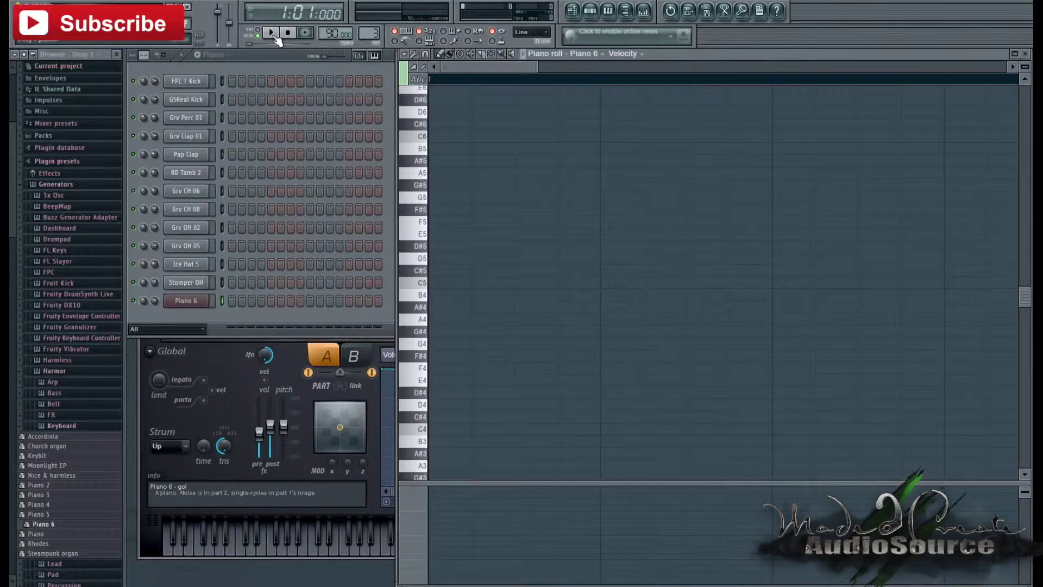
Set the recording filter to capture Score only, with Audio unchecked
right_click(306, 35)
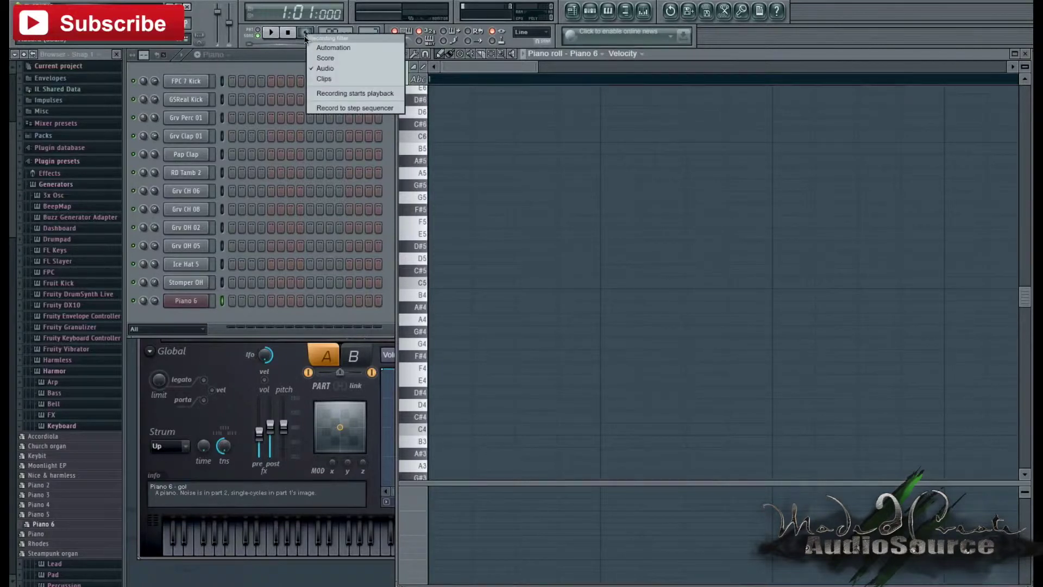
click(334, 60)
right_click(308, 36)
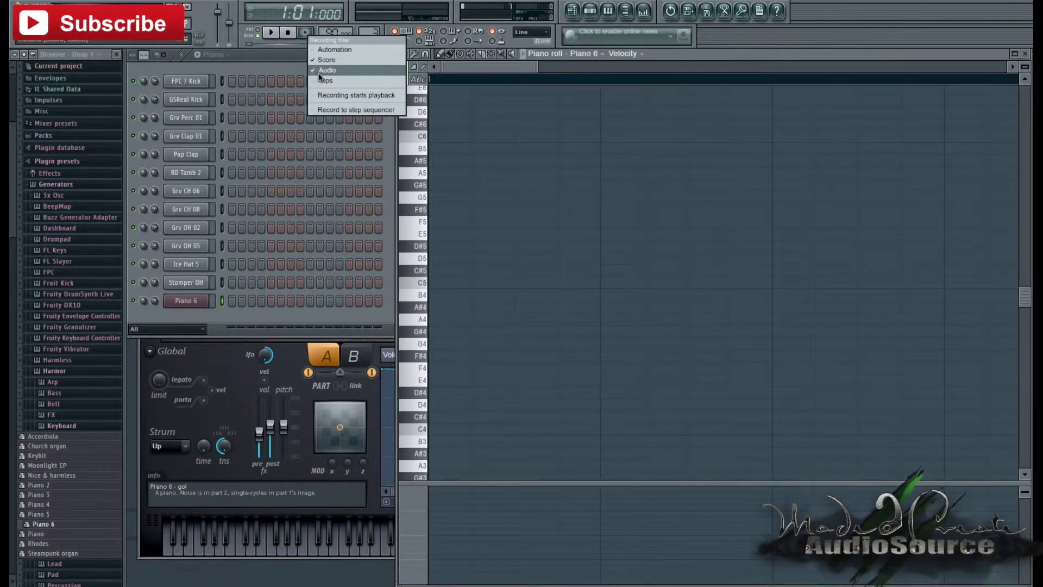
click(319, 73)
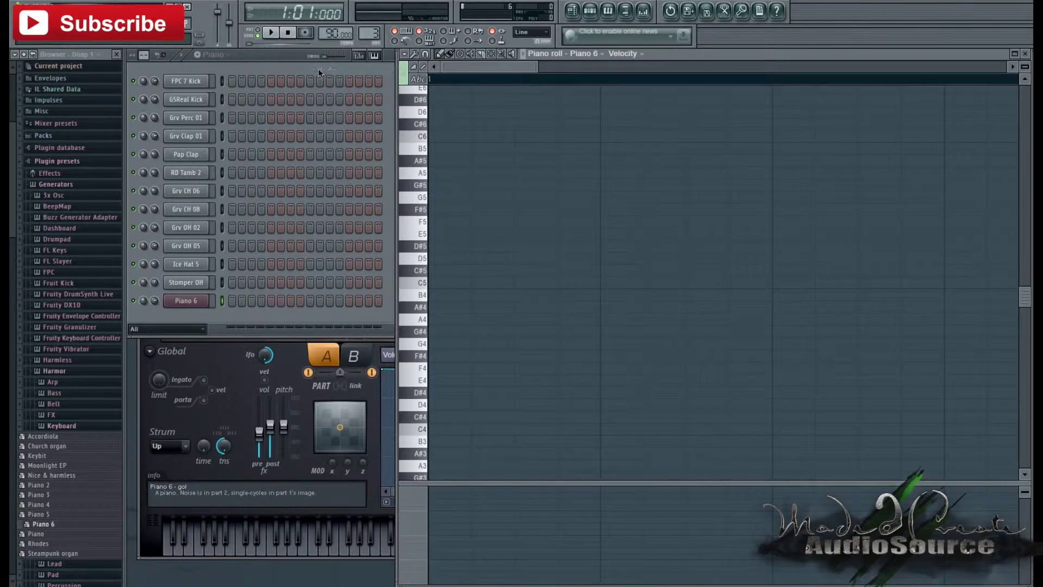
right_click(307, 36)
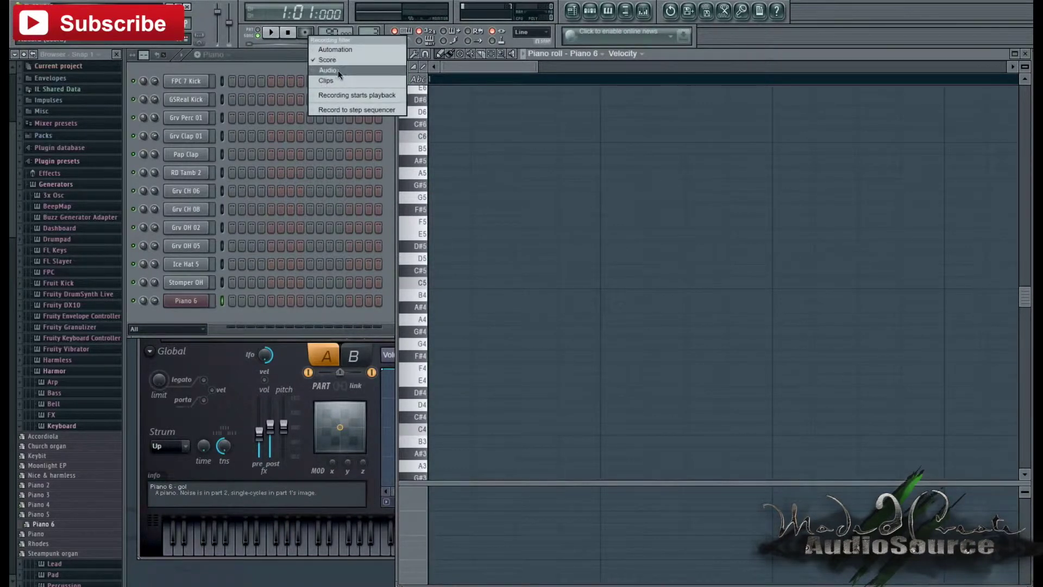
Arm recording and start playback to record the Piano 6 chord part
click(300, 48)
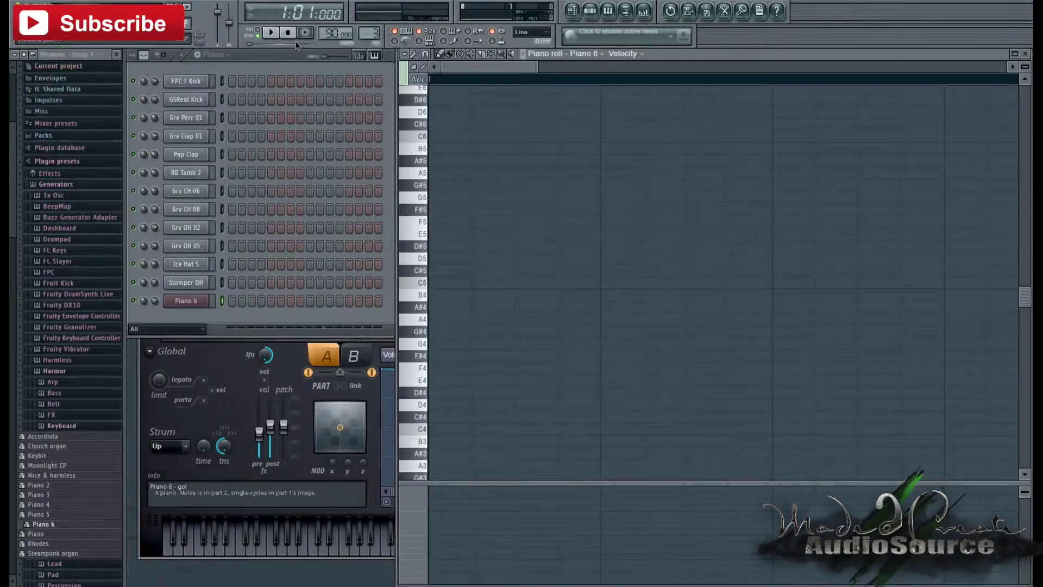
key(space)
click(271, 34)
key(r)
click(271, 34)
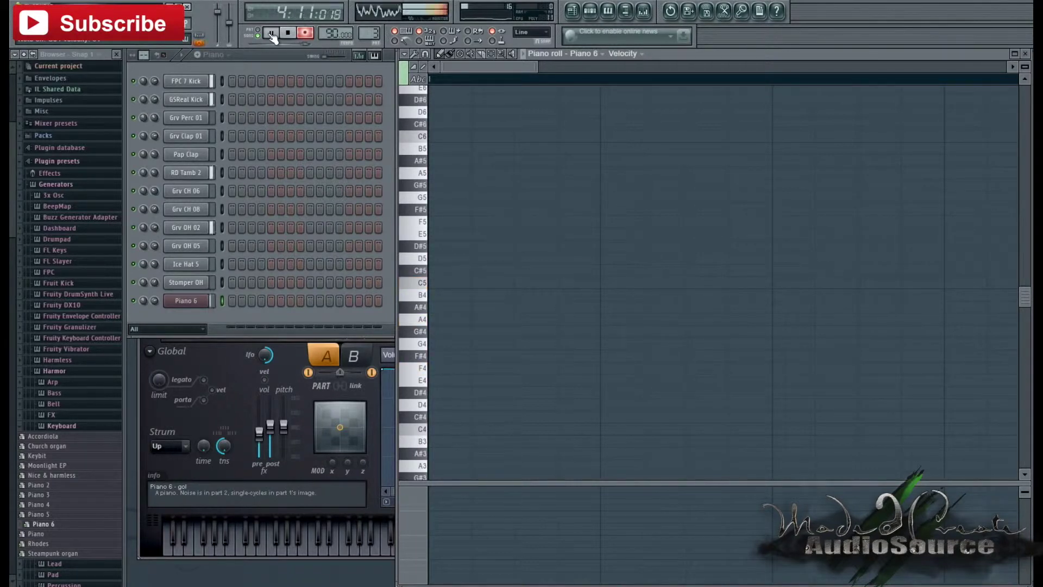
Stop recording, quick-quantize the Piano 6 notes, and drag every velocity to maximum
click(290, 34)
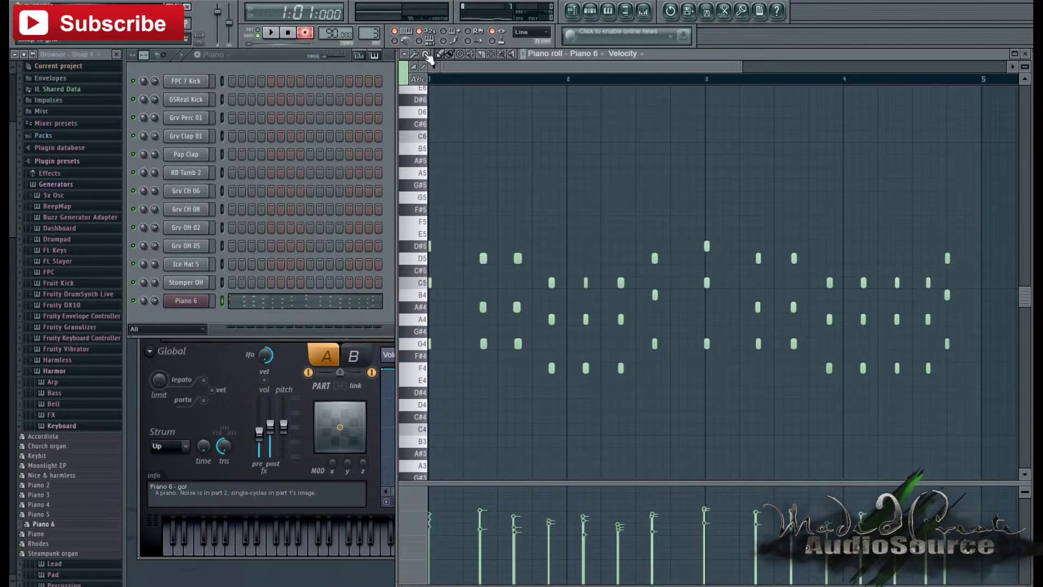
click(414, 53)
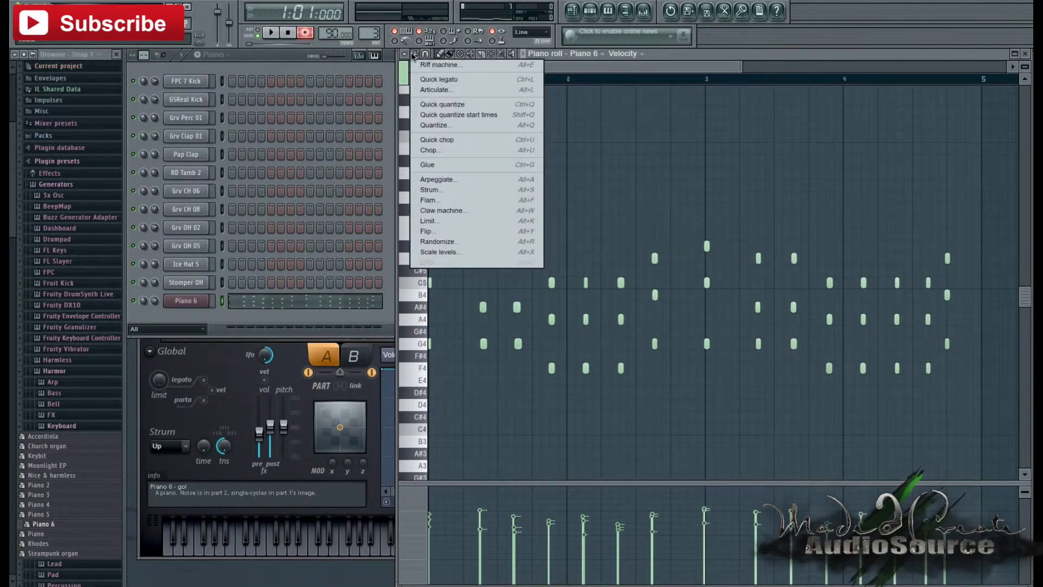
click(452, 108)
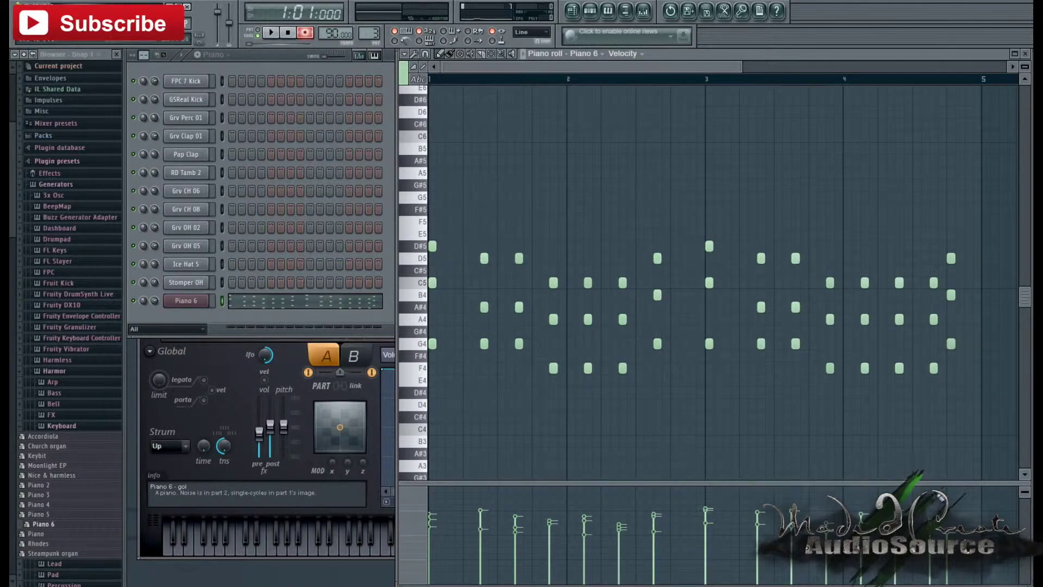
drag(940, 455, 425, 437)
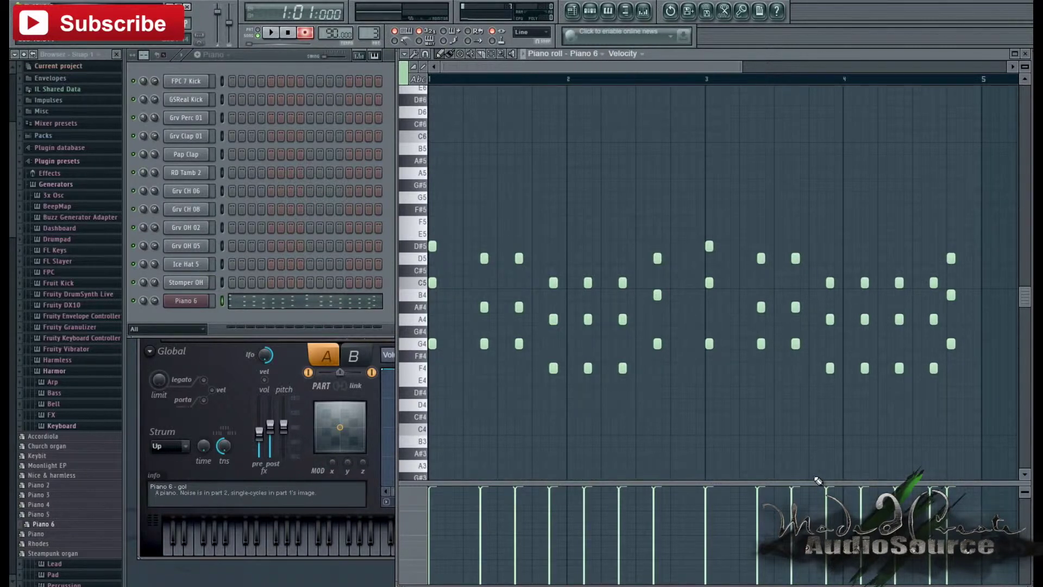
Disarm recording, select Pattern 2 and rename it Drums
click(304, 33)
click(223, 55)
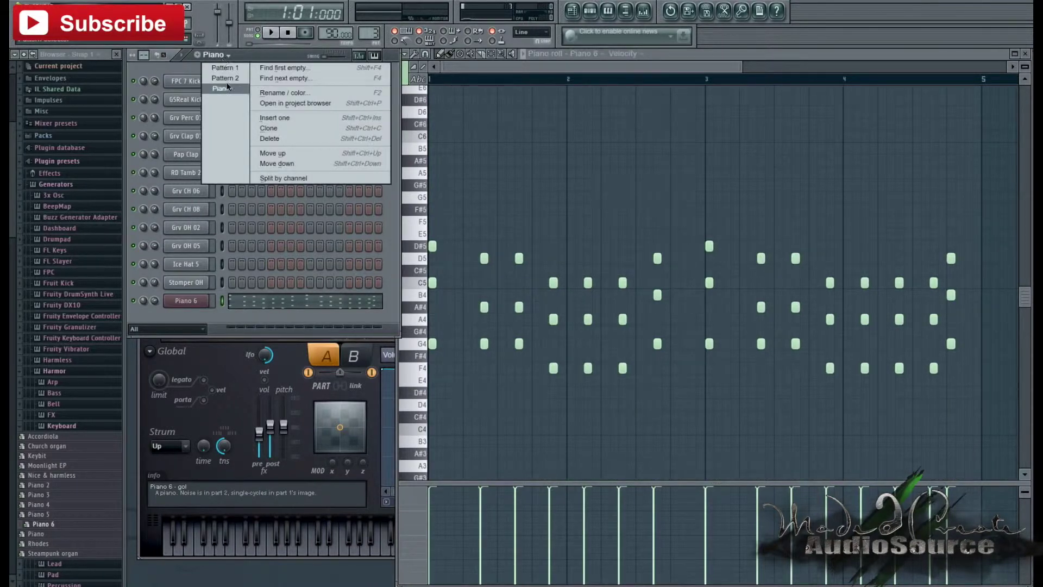
click(228, 82)
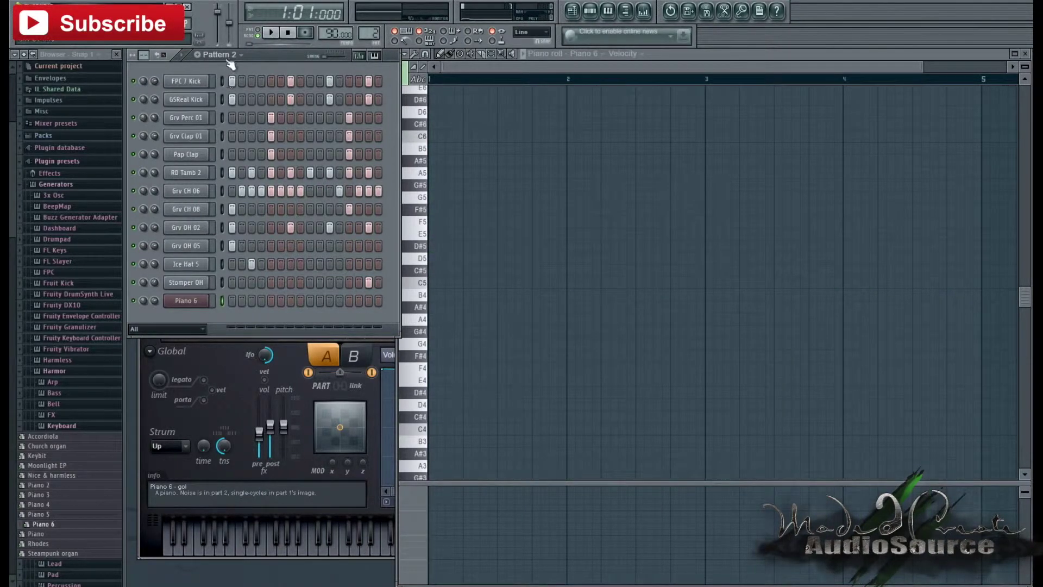
click(228, 56)
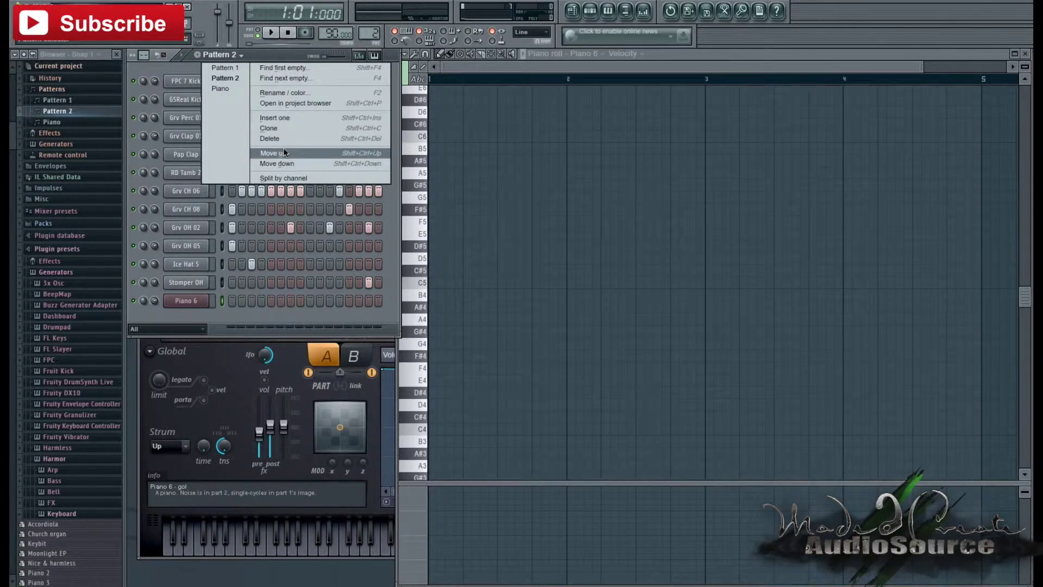
click(288, 96)
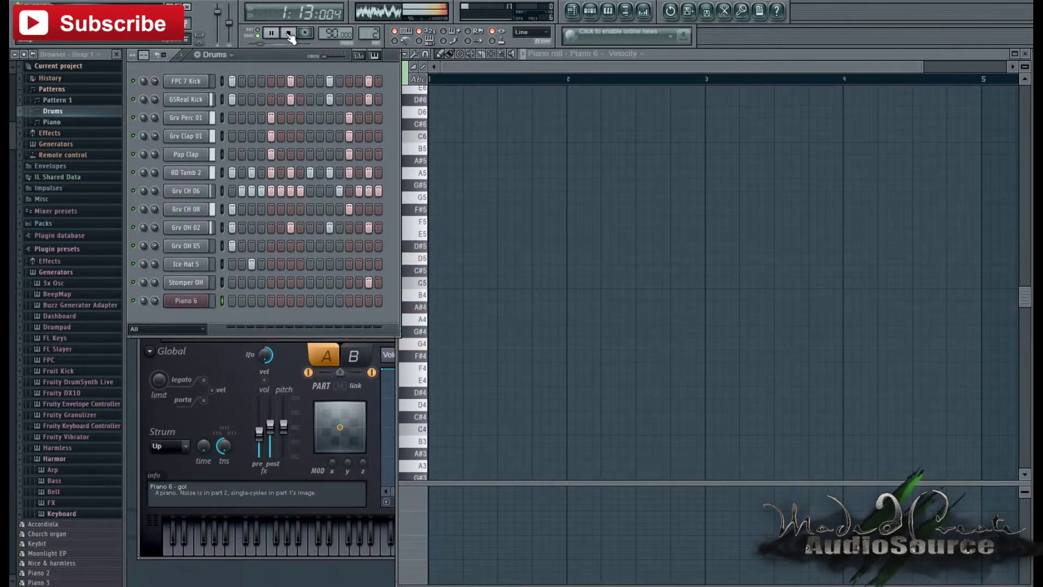
click(289, 34)
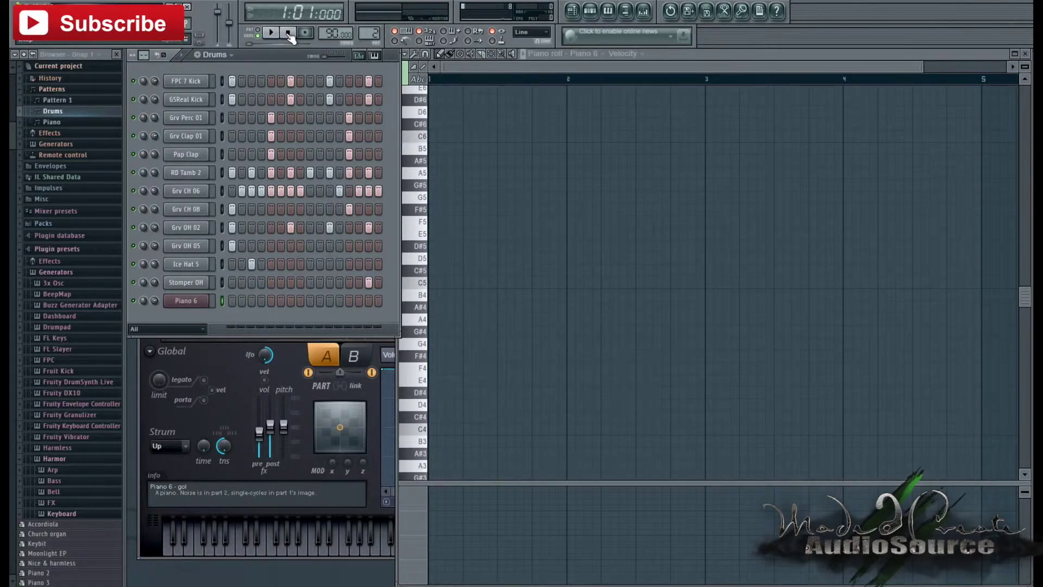
Open the playlist, create a Strings pattern, and add the Harmor String section preset as a channel
click(225, 56)
click(223, 88)
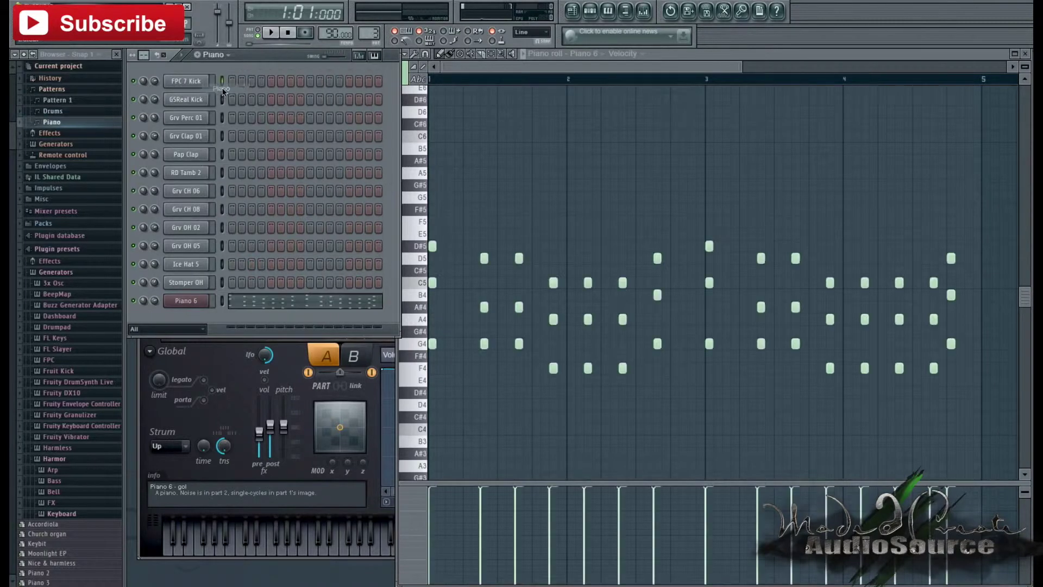
key(F5)
click(198, 55)
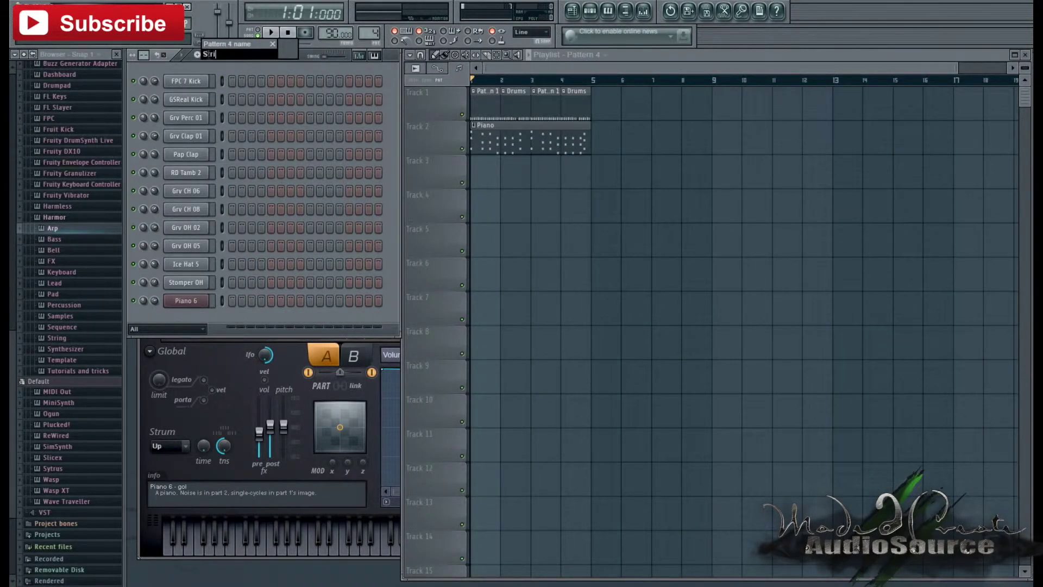
key(Return)
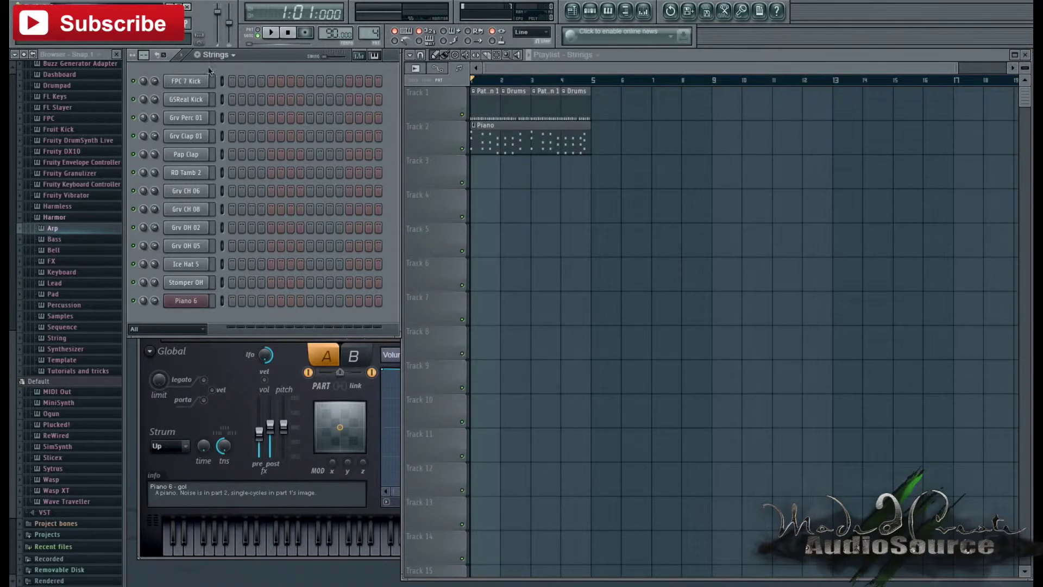
click(56, 338)
drag(66, 357, 178, 317)
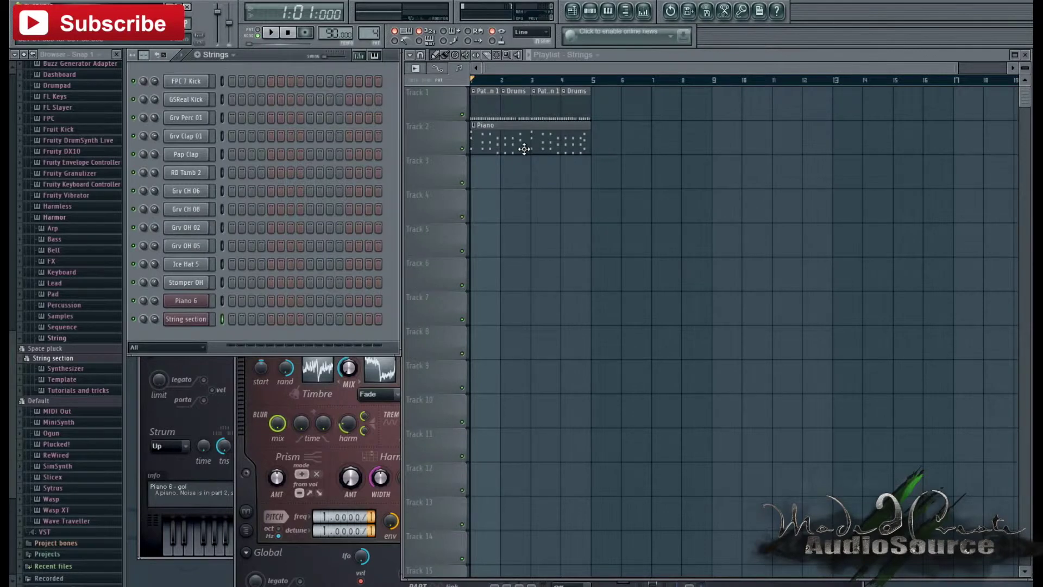
Copy the Piano notes into String section's piano roll and lengthen all the pasted notes
double_click(524, 149)
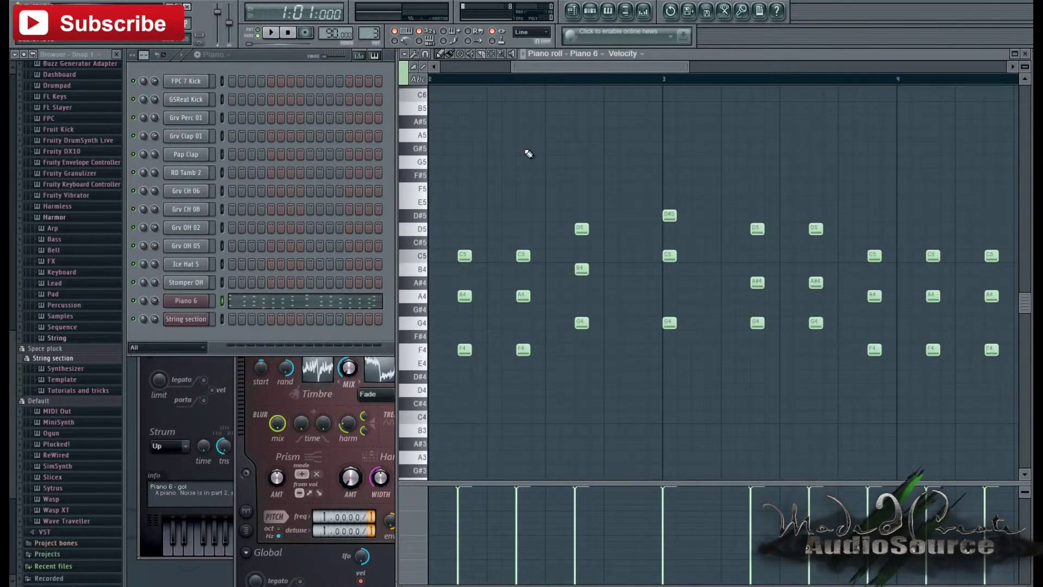
key(ctrl+a)
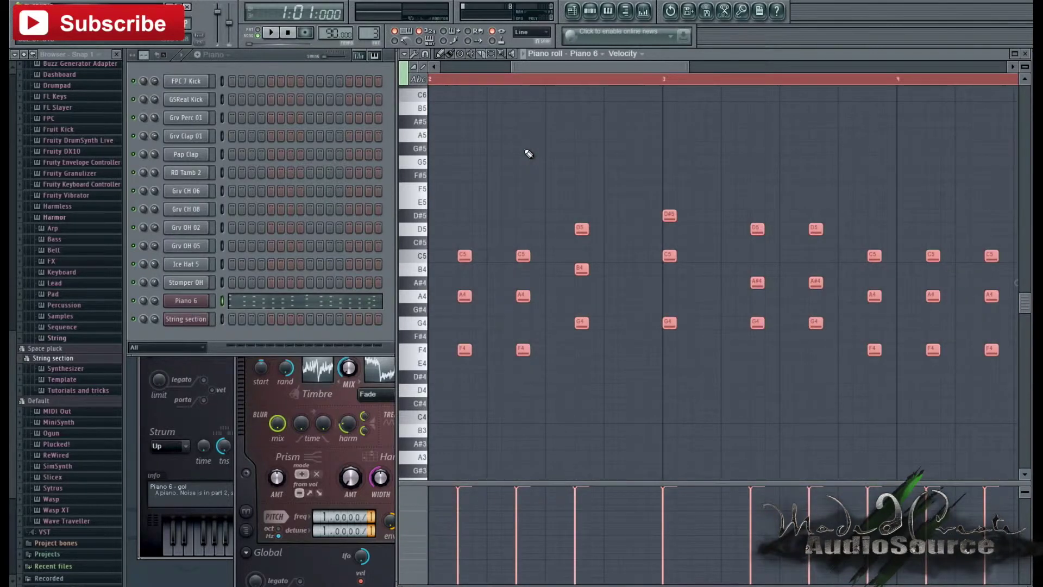
click(216, 55)
click(224, 99)
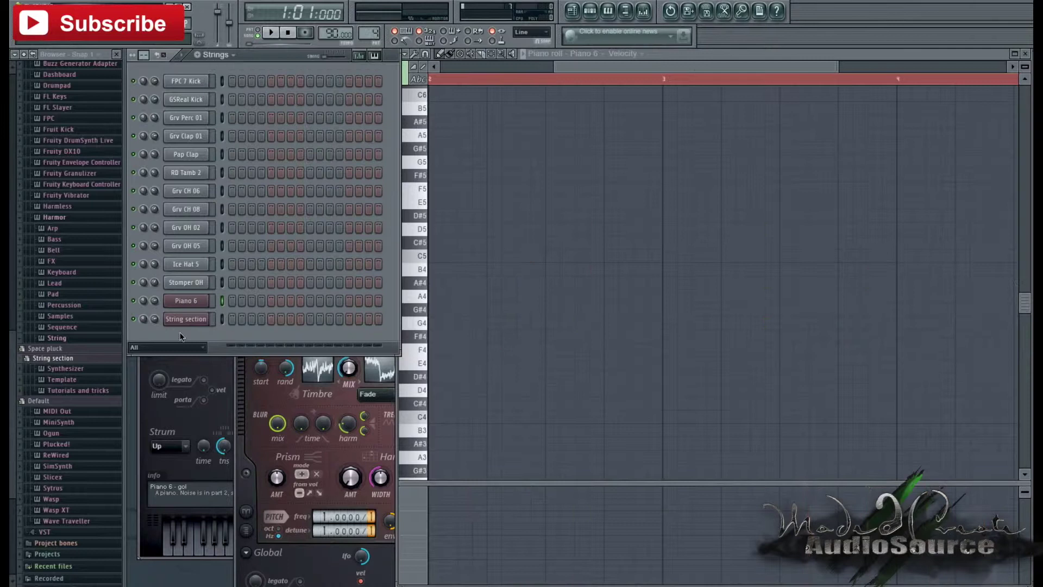
right_click(183, 321)
click(234, 318)
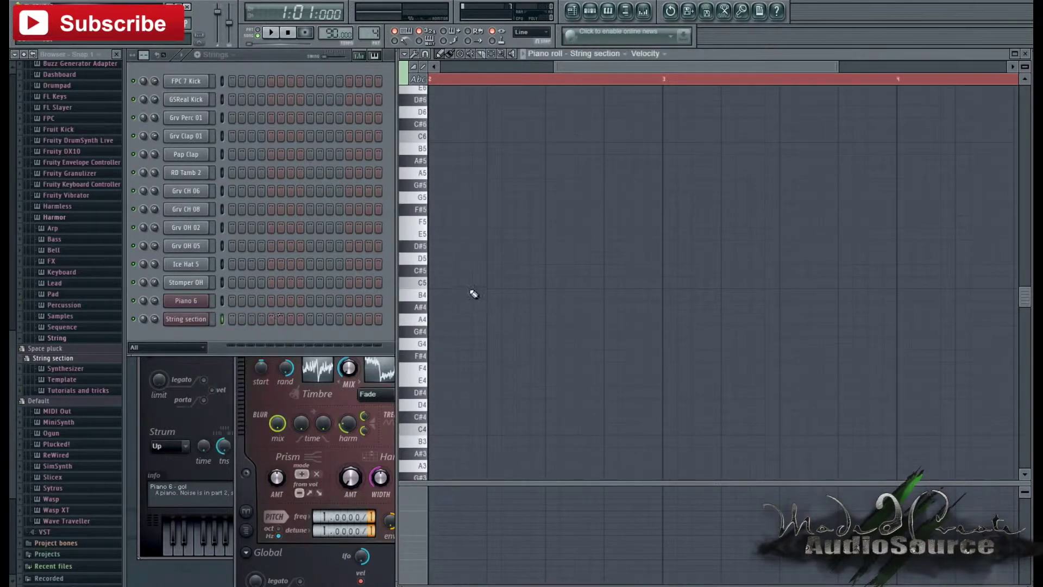
key(ctrl+v)
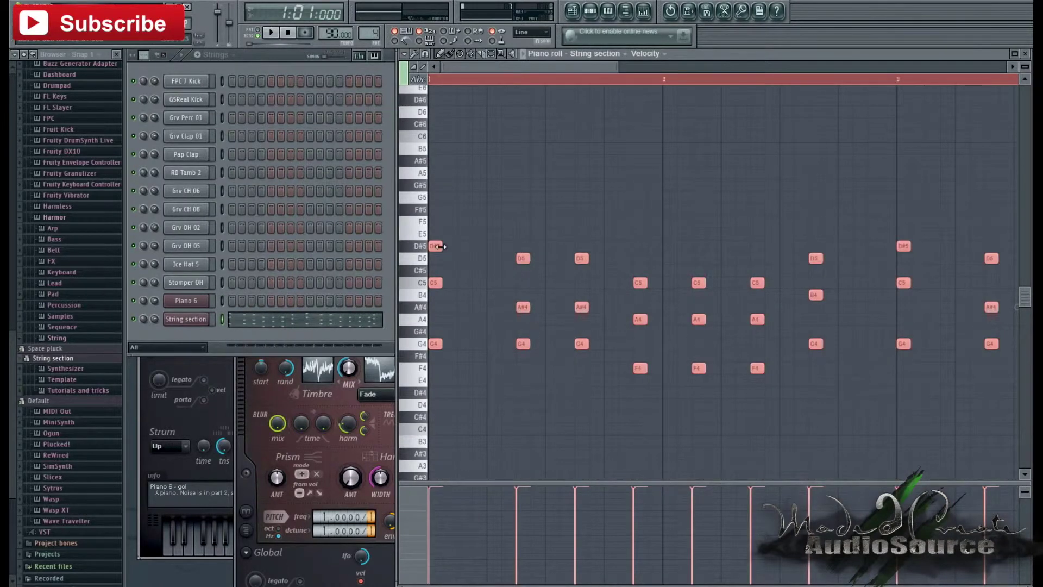
drag(452, 249, 481, 252)
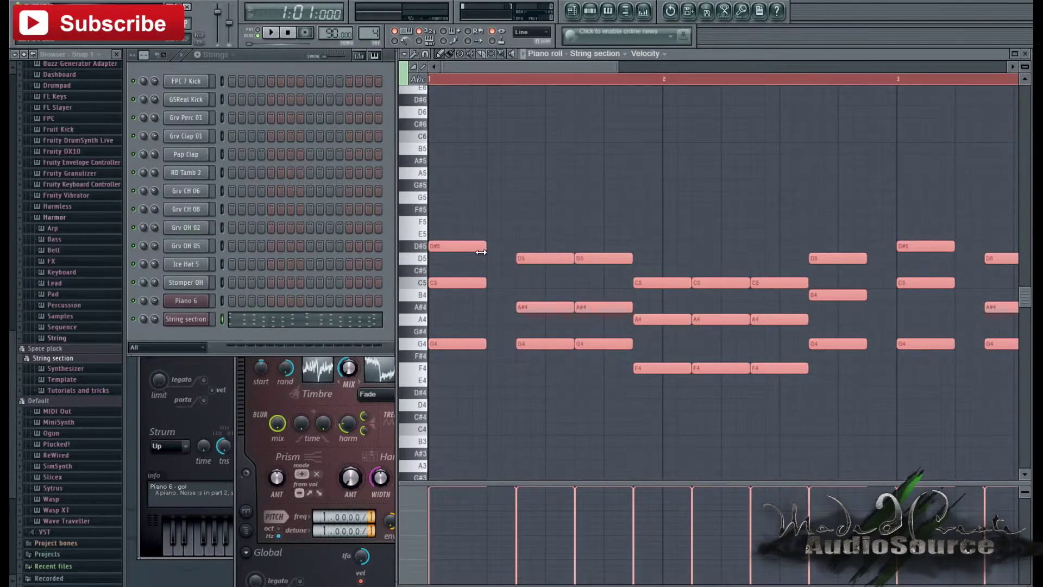
key(F5)
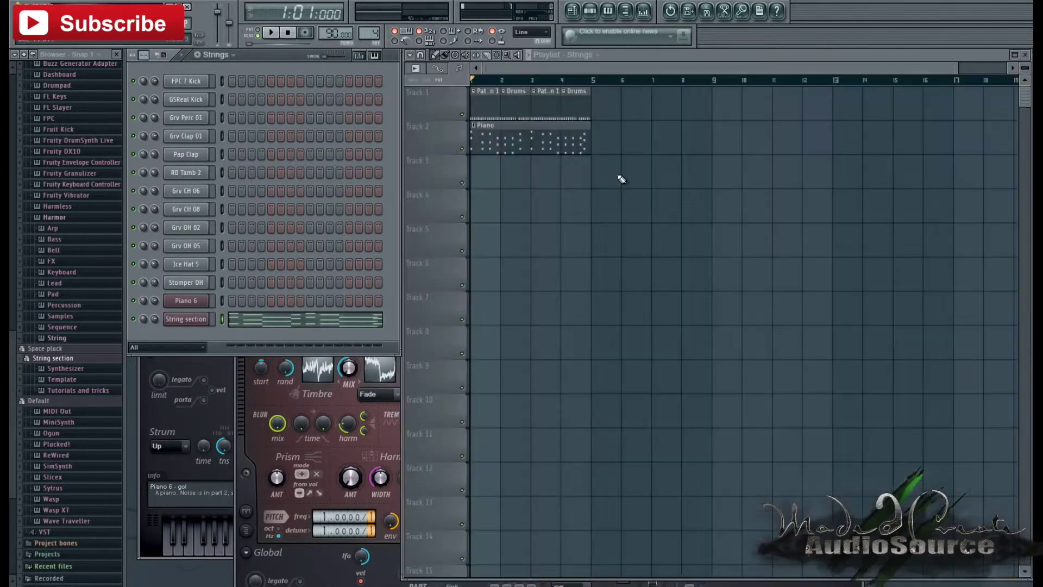
Place the Strings pattern on Track 3 at bar 1 and play the song
click(477, 181)
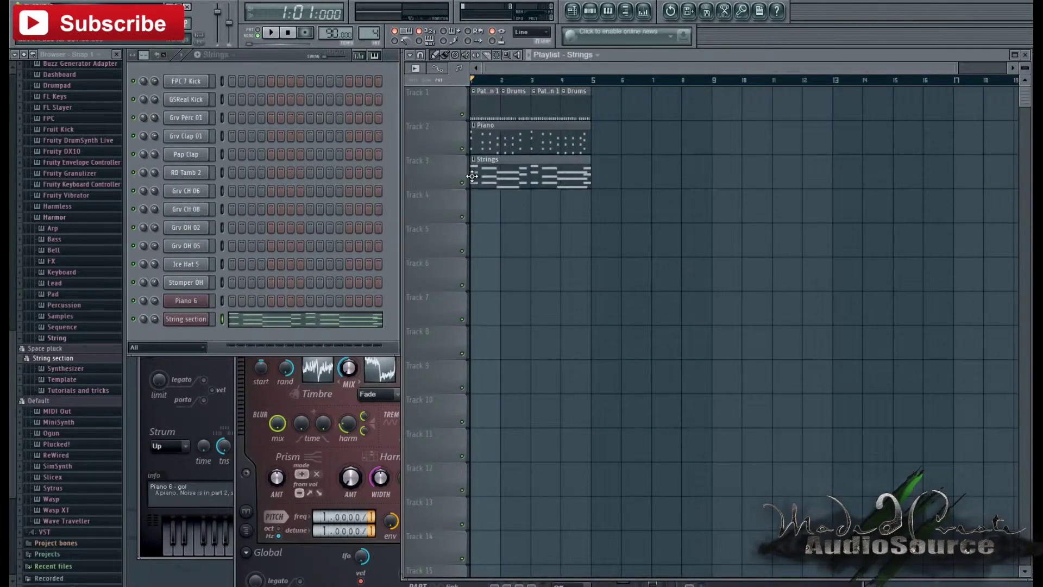
click(154, 321)
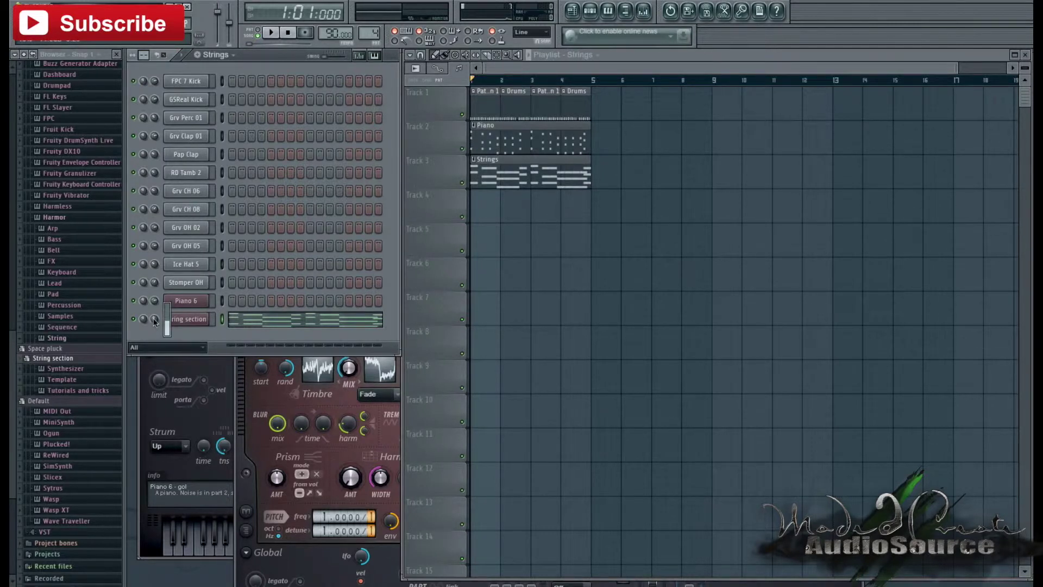
click(274, 35)
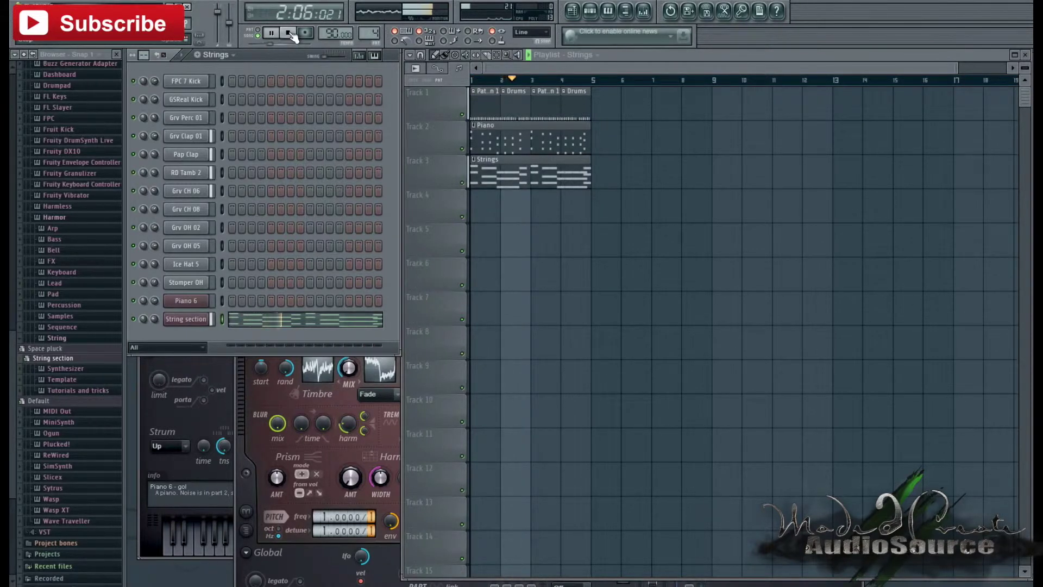
click(289, 34)
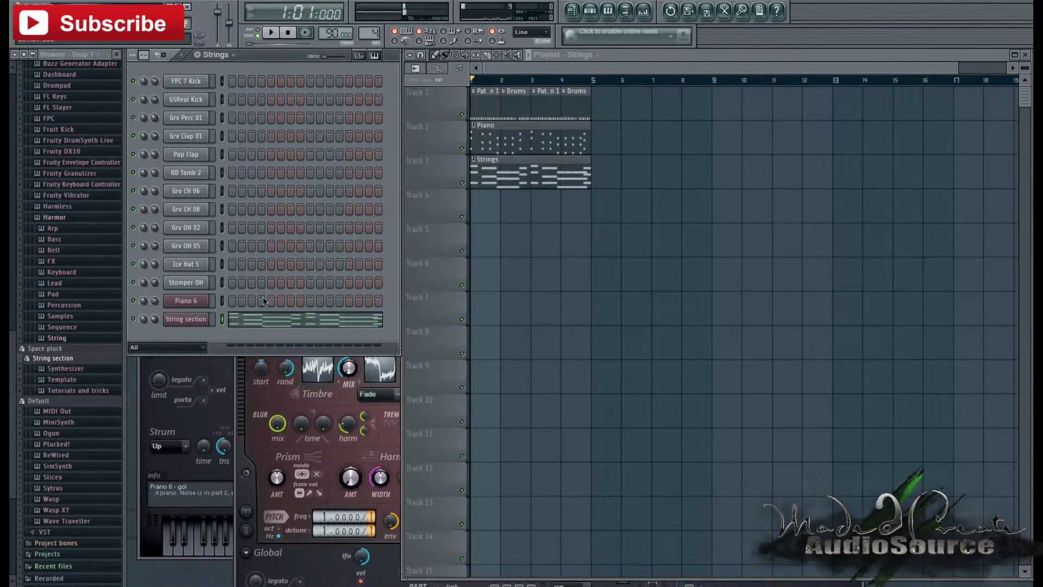
Open String section's piano roll and stretch the first chord's D#5 and C5 notes
click(277, 325)
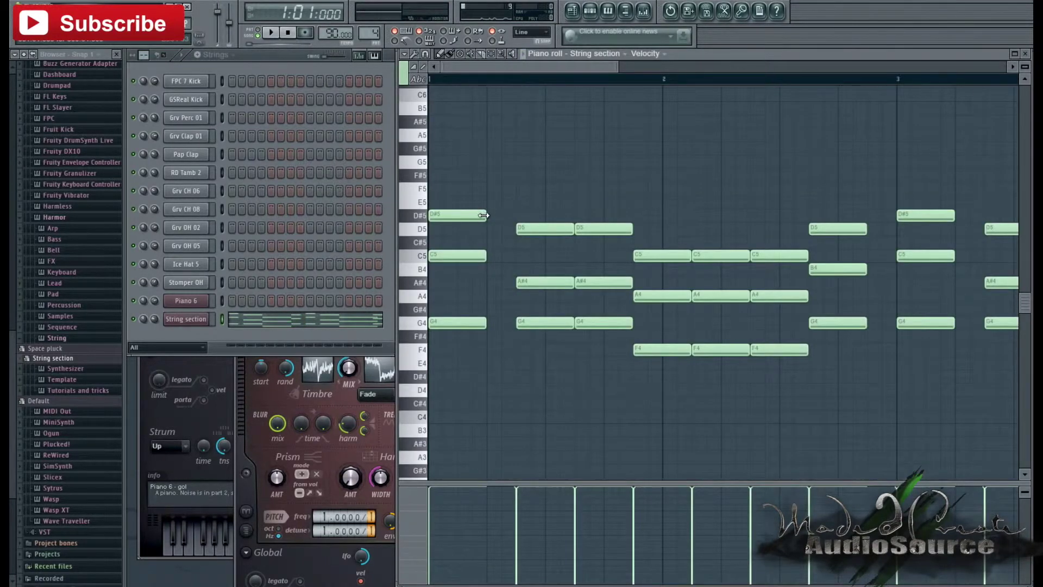
drag(483, 215, 515, 216)
drag(486, 256, 512, 259)
Delete the repeated second-chord notes and extend D5, A#4 and G4 across the gap
drag(486, 322, 510, 329)
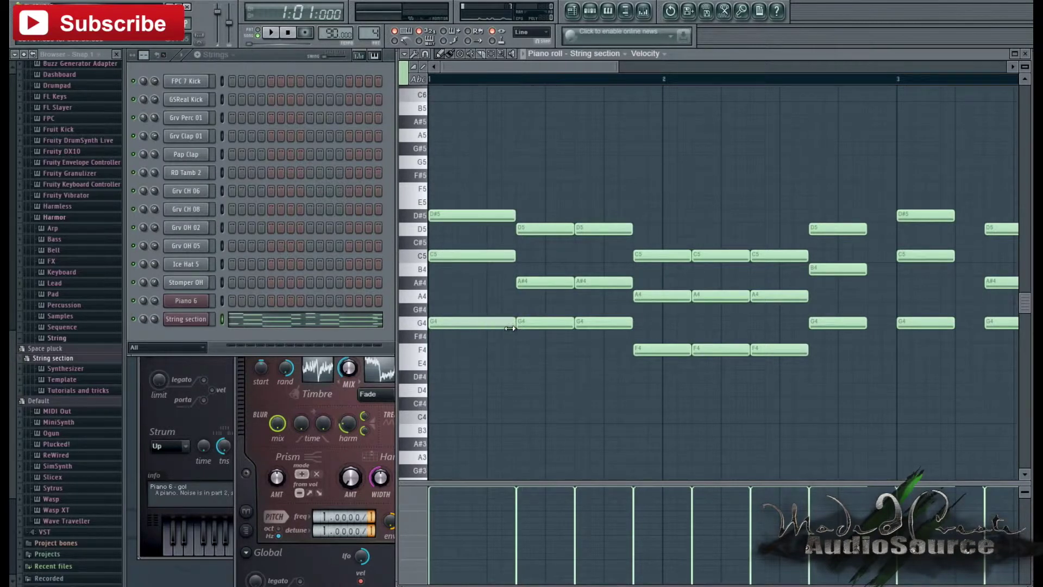
right_click(602, 322)
right_click(601, 282)
right_click(597, 229)
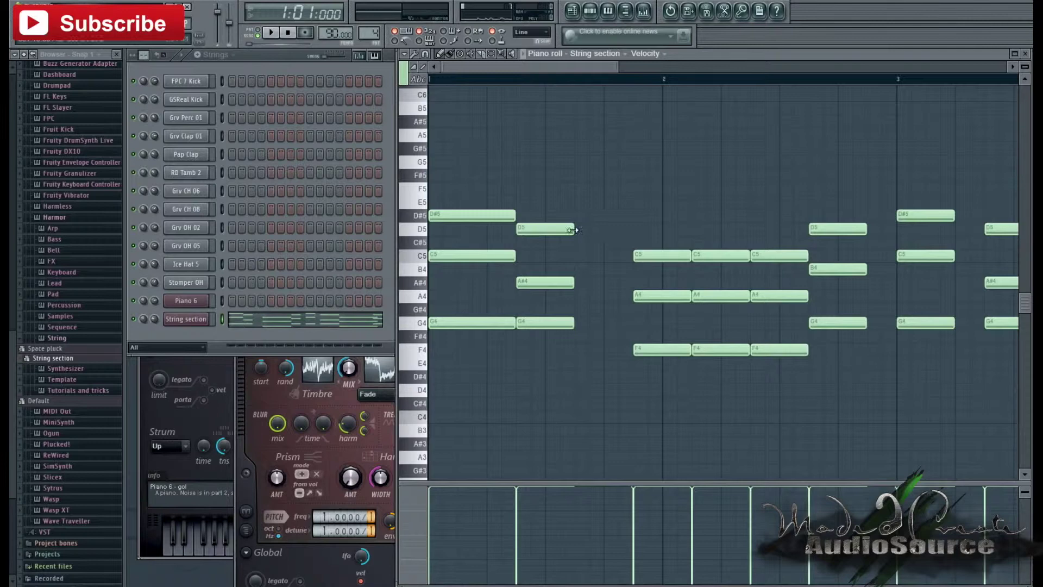
drag(573, 230, 632, 229)
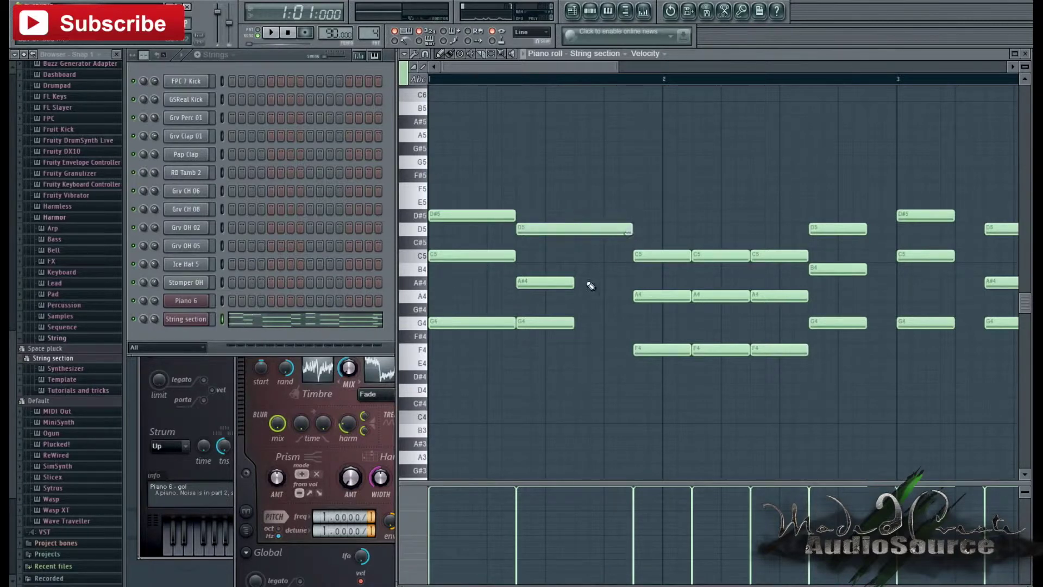
drag(572, 284, 632, 284)
drag(592, 325, 633, 325)
click(270, 33)
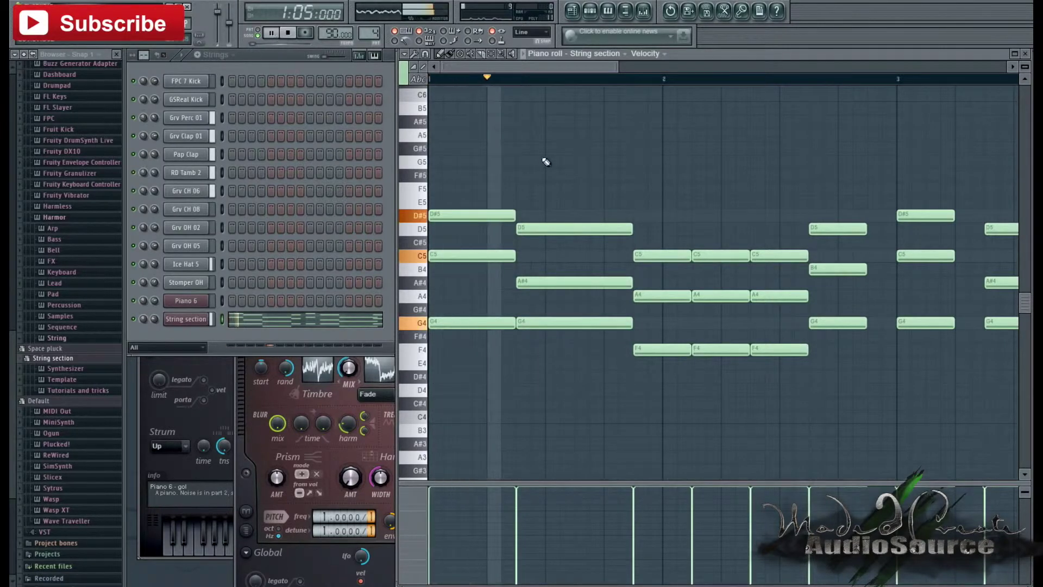
click(288, 33)
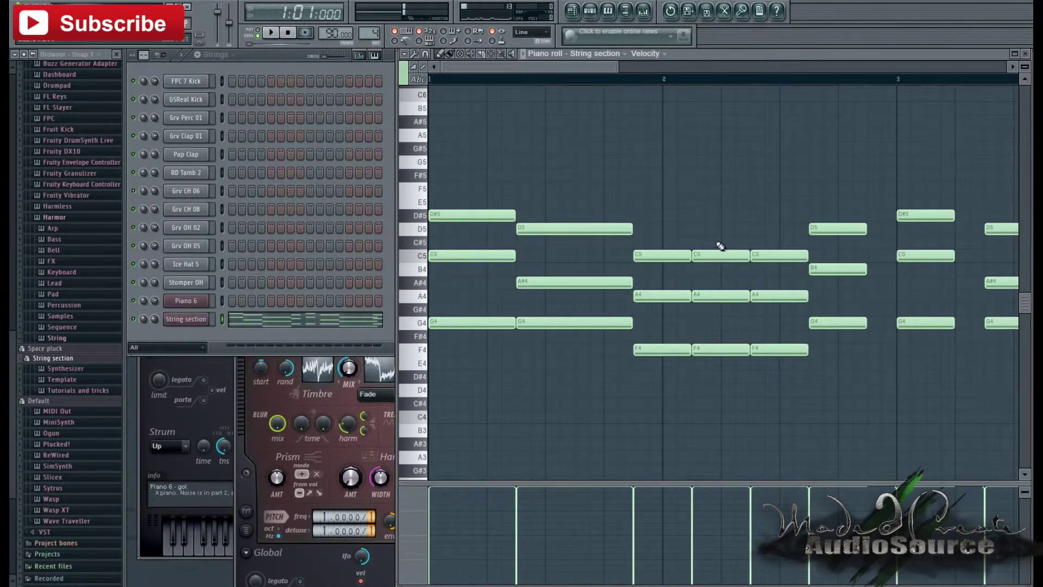
Lengthen the second chord's C5, A4 and F4 notes over the third chord
drag(748, 255, 807, 255)
drag(749, 296, 807, 296)
drag(749, 349, 807, 349)
key(space)
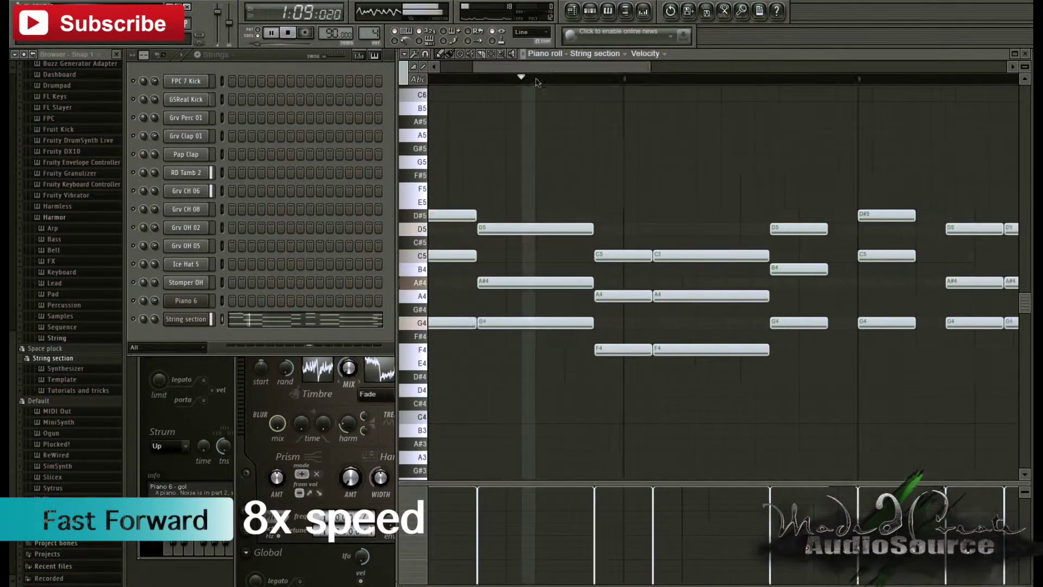
Lengthen the later chords' notes, including A#4 and G4, while the pattern plays
drag(548, 228, 578, 228)
drag(549, 269, 578, 268)
drag(548, 322, 578, 323)
drag(636, 215, 666, 215)
drag(636, 255, 665, 255)
drag(636, 323, 666, 323)
drag(725, 229, 783, 228)
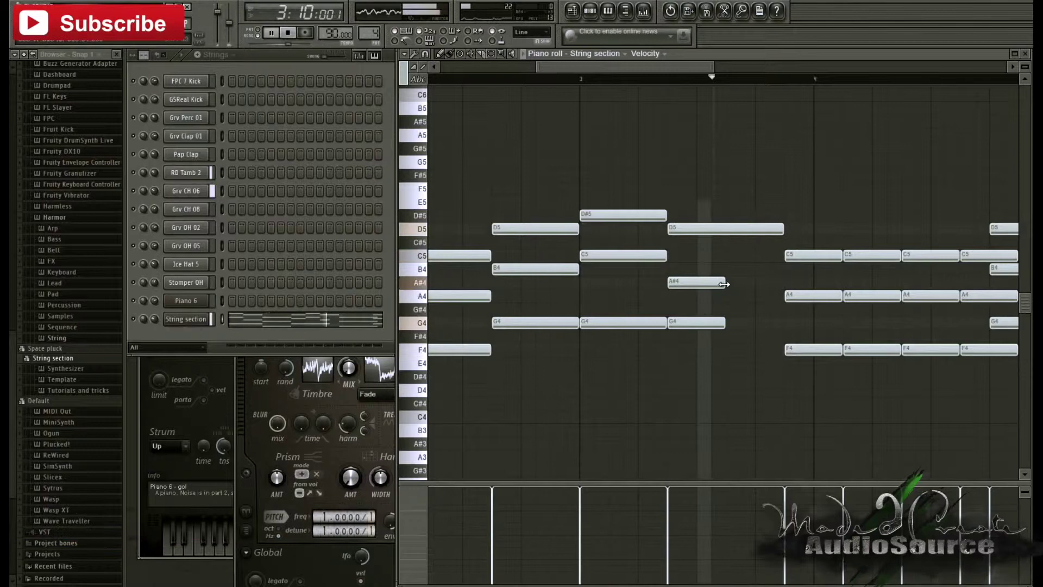
drag(724, 283, 784, 284)
drag(725, 322, 783, 322)
key(space)
Lengthen the bar 4 C5, A4 and F4 notes and merge the repeated third chord
scroll(571, 231, down, 3)
drag(537, 255, 595, 255)
drag(537, 296, 595, 296)
drag(537, 349, 595, 349)
right_click(684, 255)
right_click(684, 296)
right_click(685, 349)
drag(654, 256, 684, 255)
drag(653, 296, 684, 296)
drag(653, 349, 684, 349)
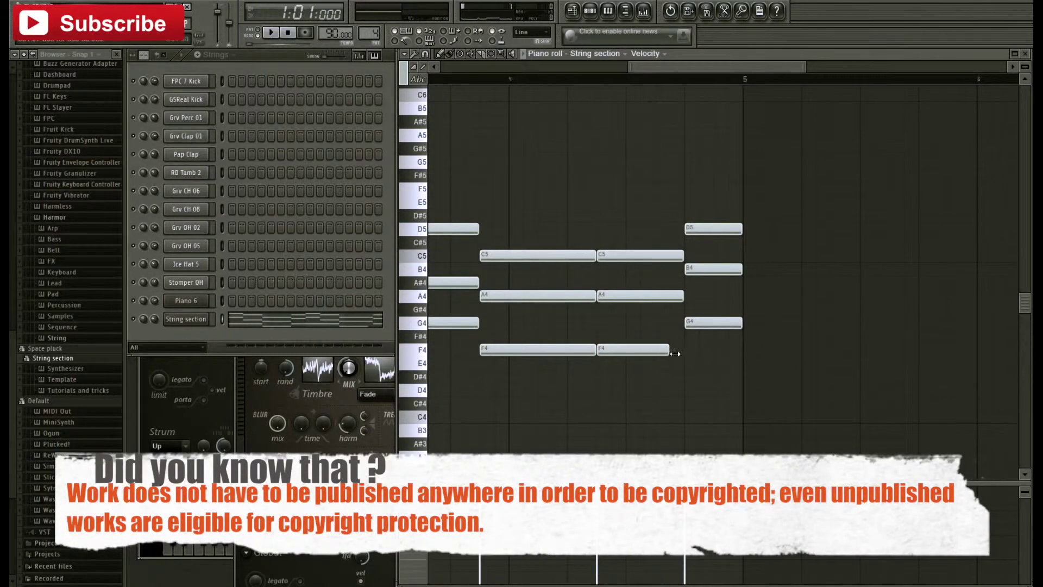
key(space)
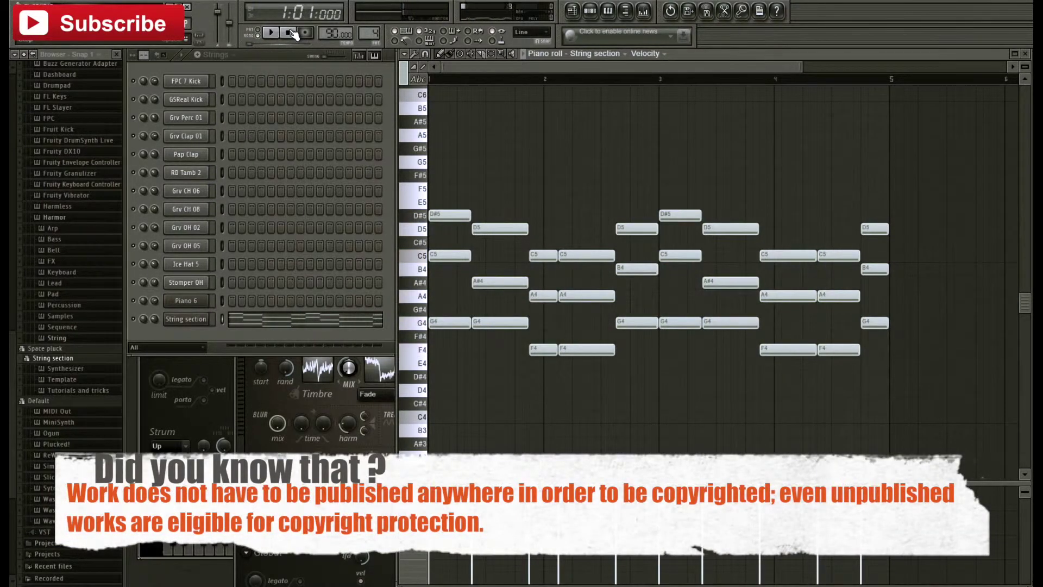
click(289, 33)
Duplicate all the string notes an octave higher and play back the doubled part
key(ctrl+a)
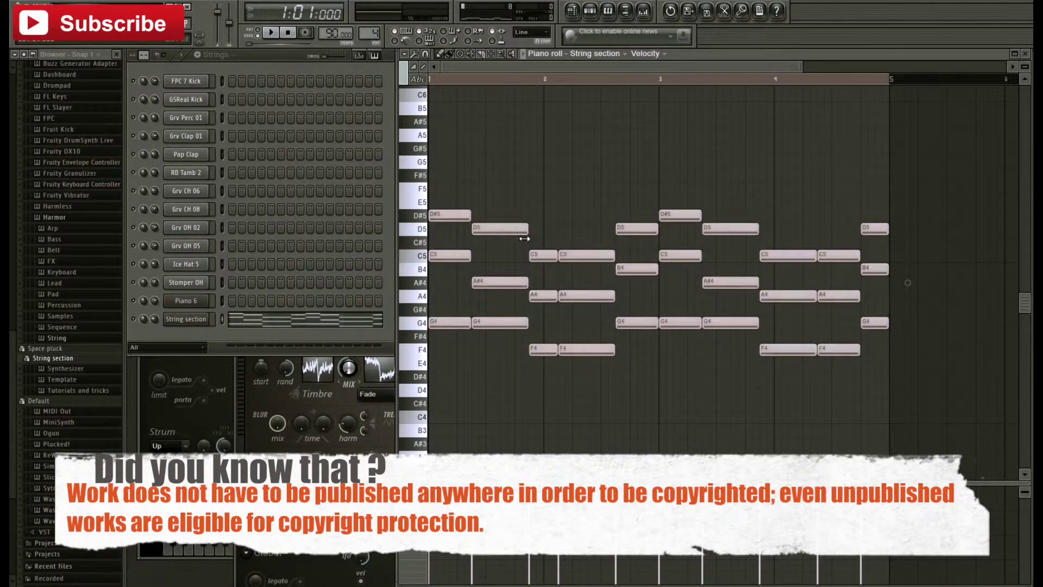
key(ctrl+c)
key(ctrl+v)
key(ctrl+Up)
key(space)
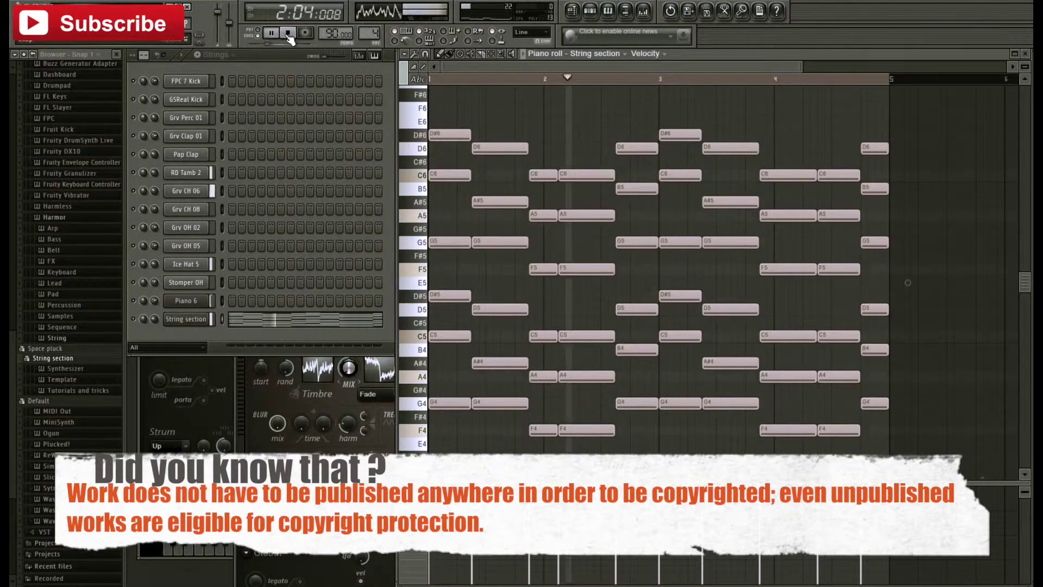
key(ctrl+a)
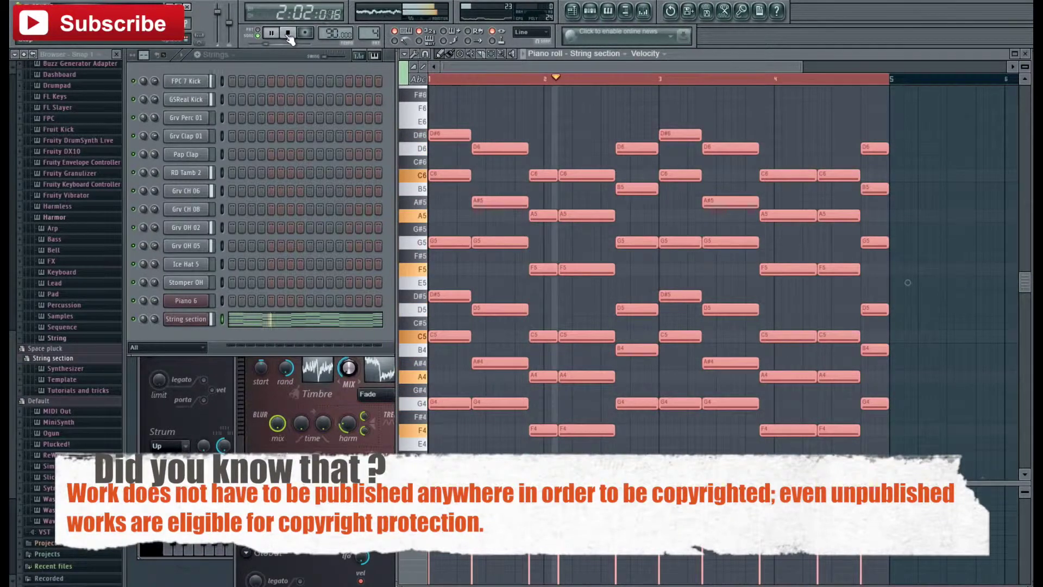
click(288, 34)
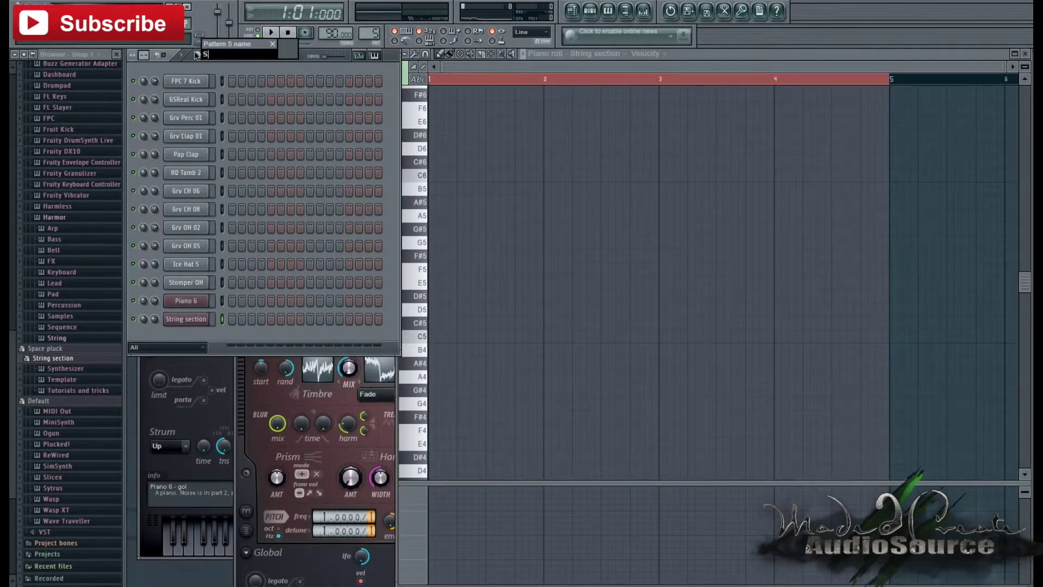
Confirm 'Synth' as the name of the new empty pattern
key(Return)
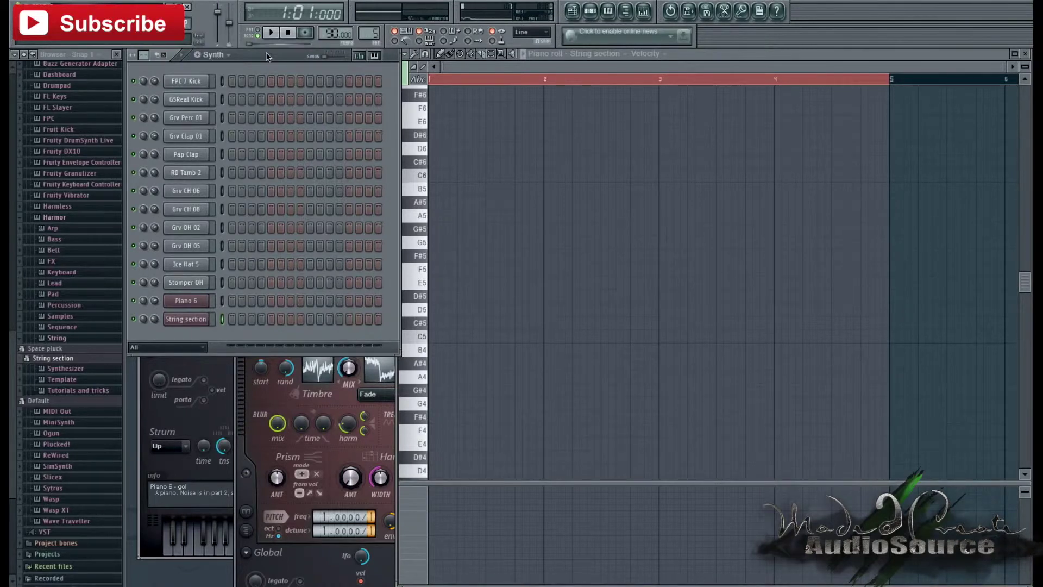
Add the Short viking synthesizer preset from the Browser as a new channel
click(1026, 54)
click(24, 349)
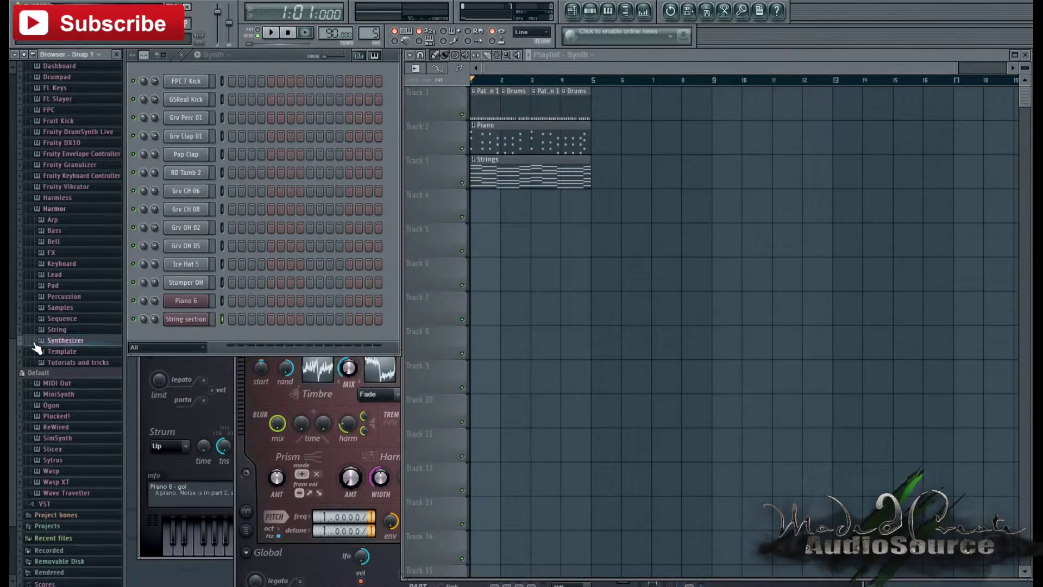
click(38, 343)
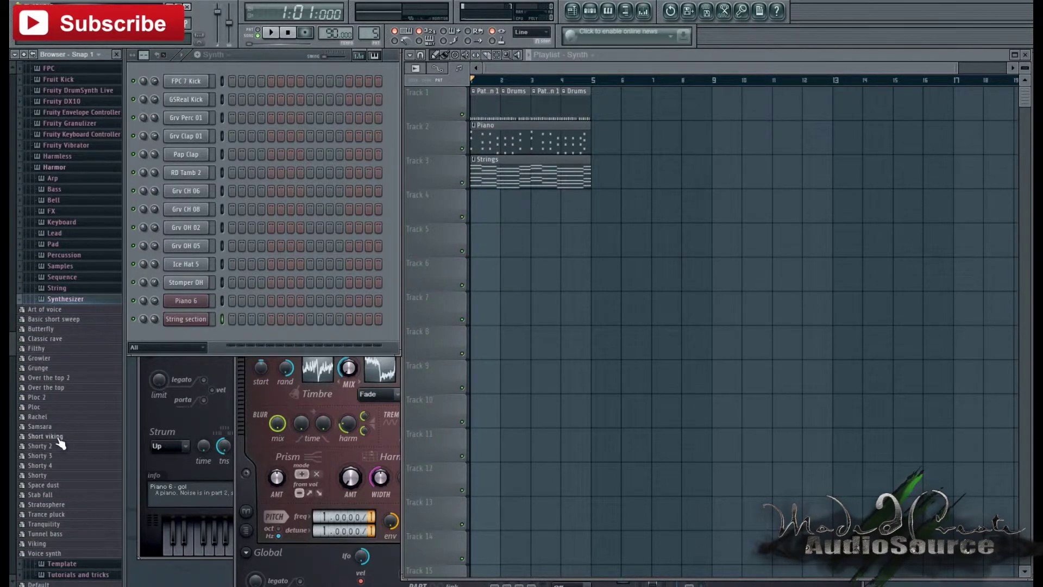
drag(60, 441, 184, 336)
Paste the chord pattern into the Short viking channel's piano roll
right_click(204, 342)
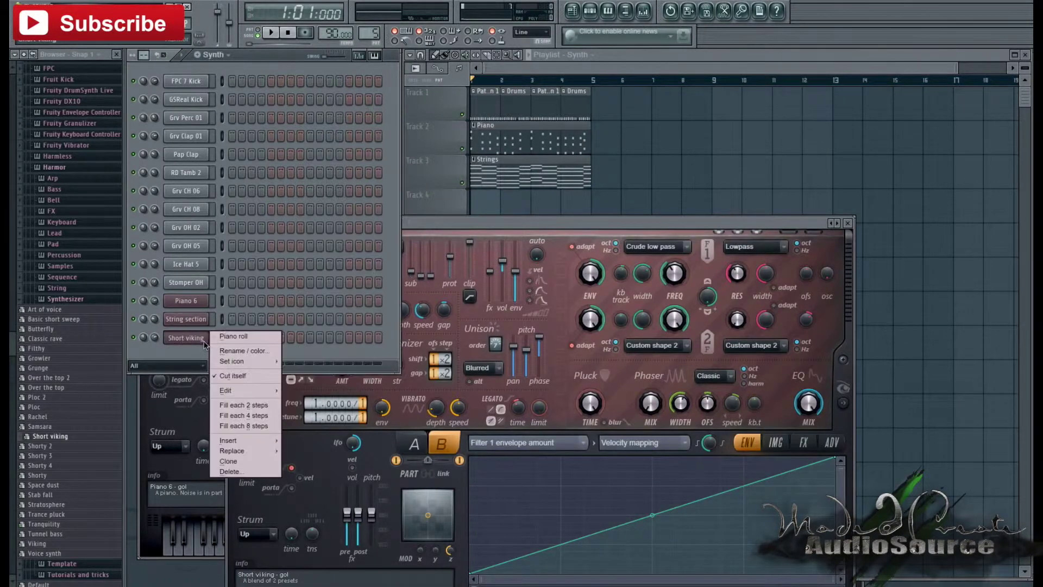
click(241, 337)
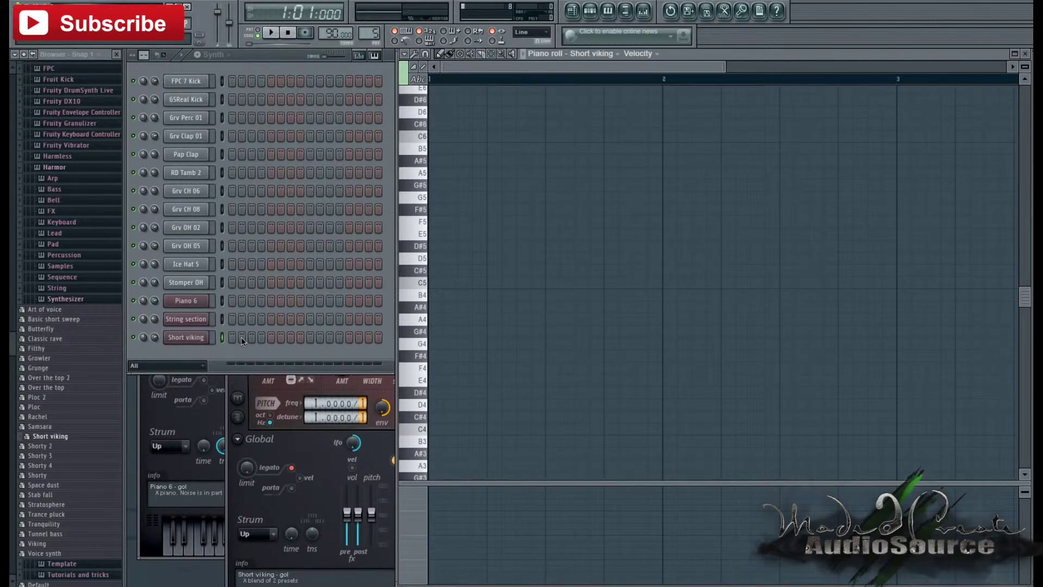
key(ctrl+v)
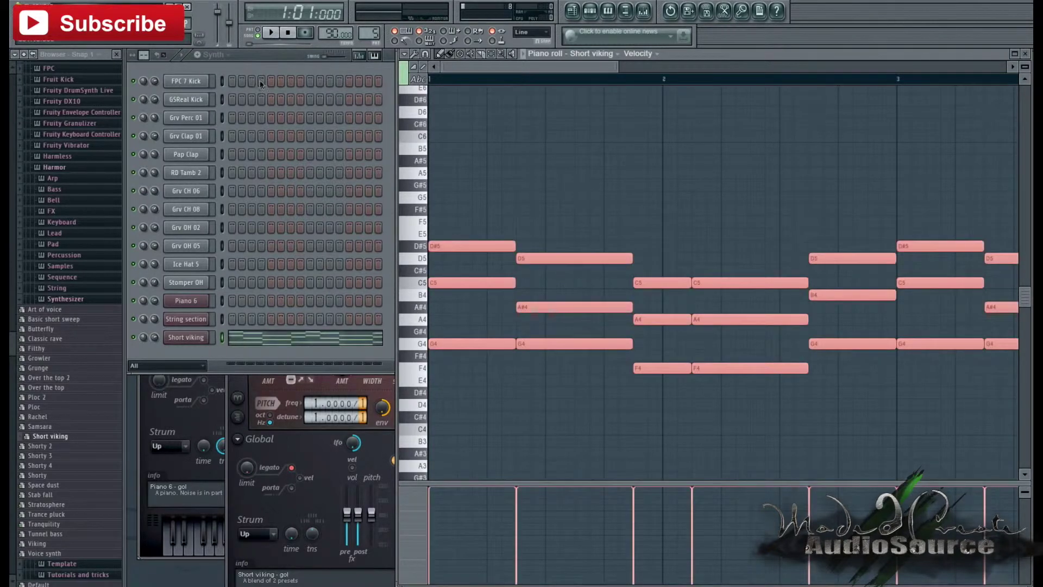
Audition the new synth, then place the Synth pattern clip on Track 4 at bar 1
click(155, 339)
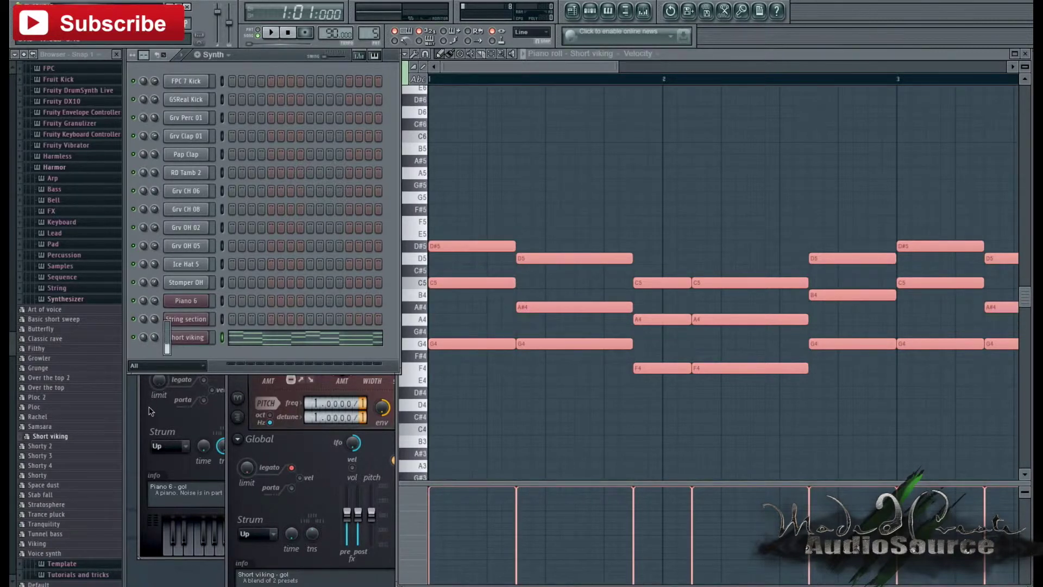
click(271, 33)
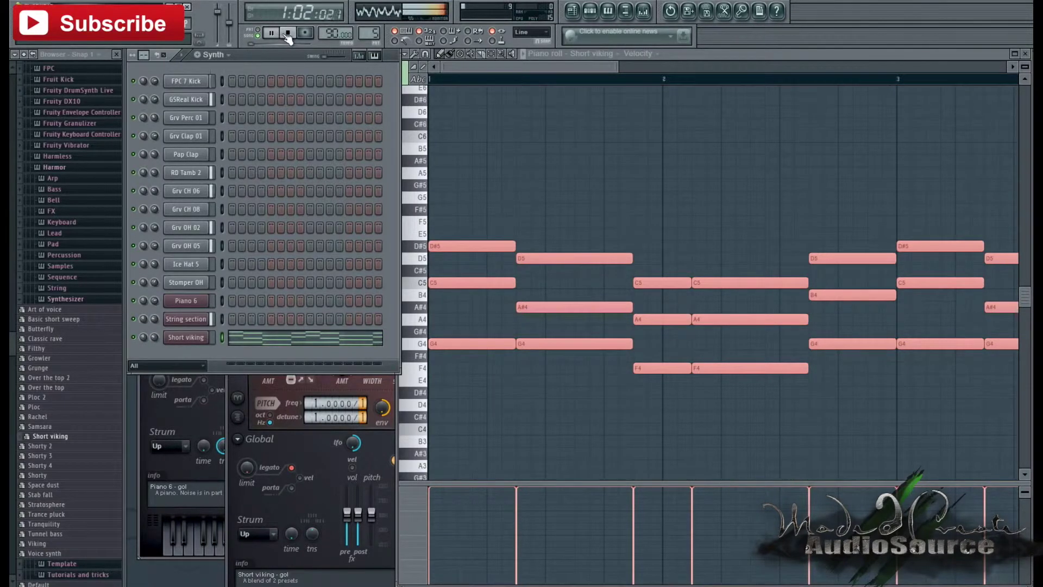
click(289, 34)
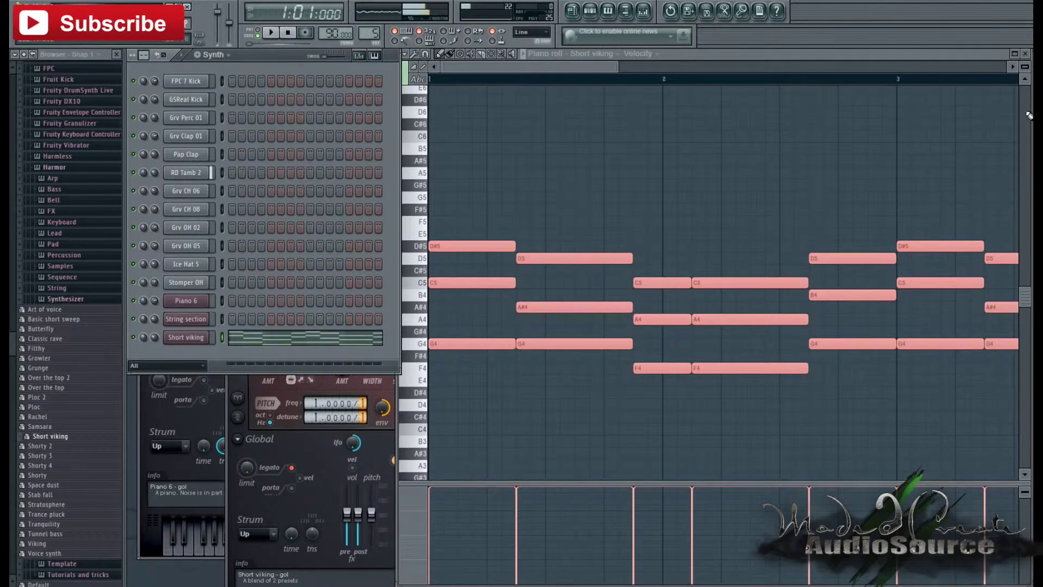
click(1026, 53)
click(475, 203)
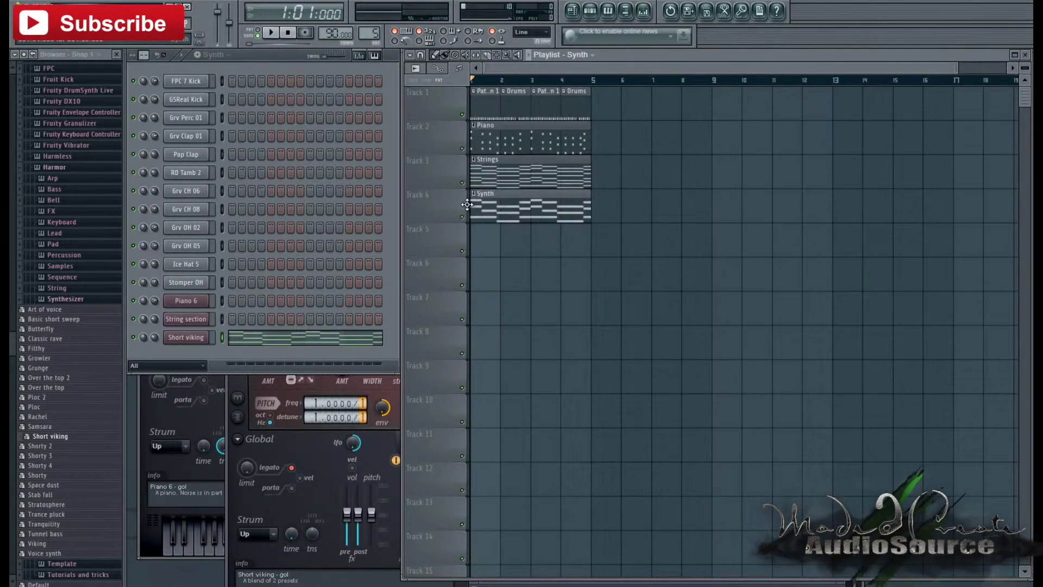
Play back the Short viking chord pattern to hear its current sound
click(266, 344)
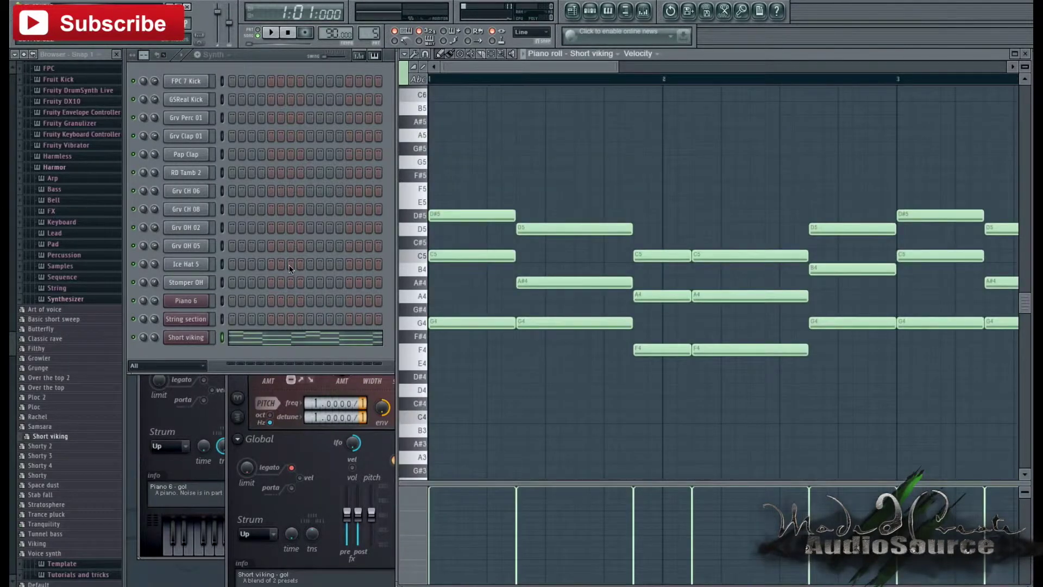
key(space)
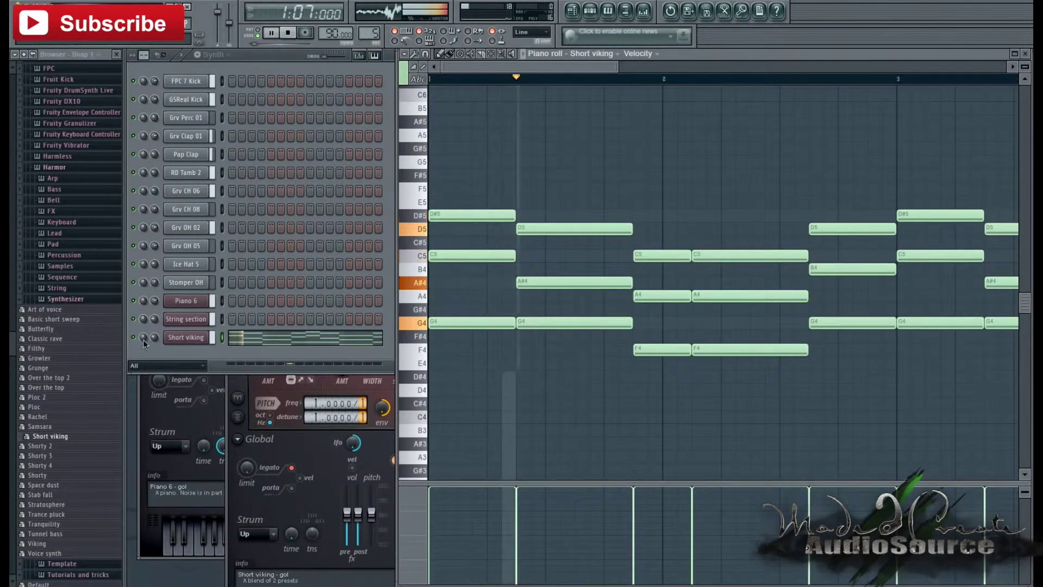
click(153, 342)
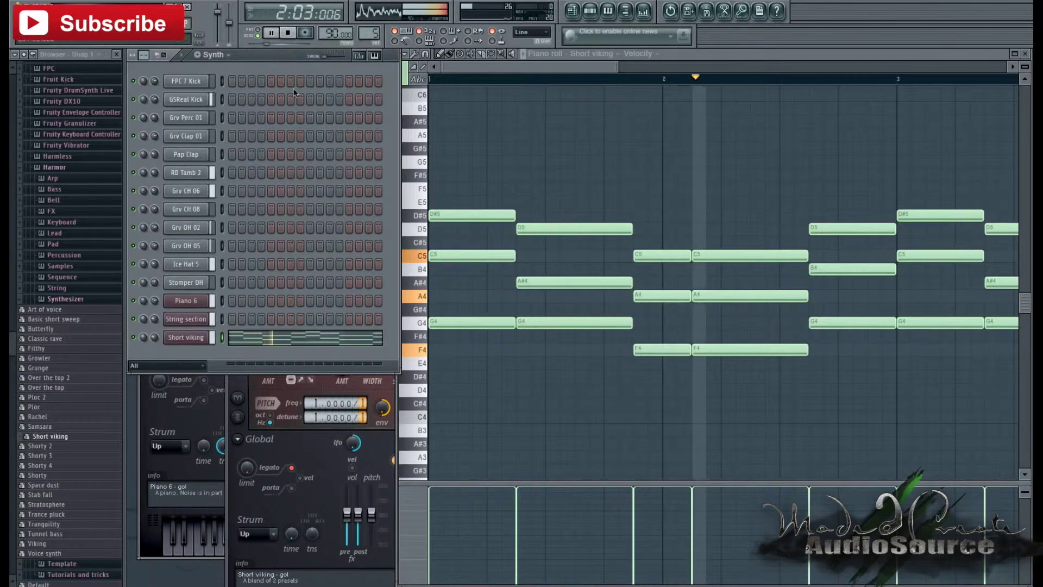
key(space)
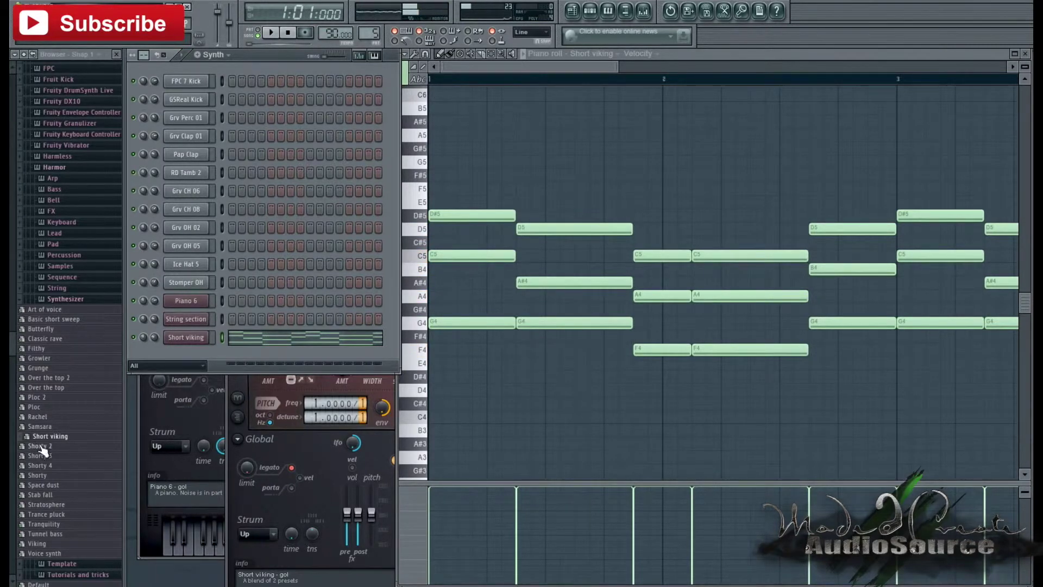
Swap the synth channel to the Shorty 2 preset and audition it
drag(41, 445, 183, 337)
click(271, 33)
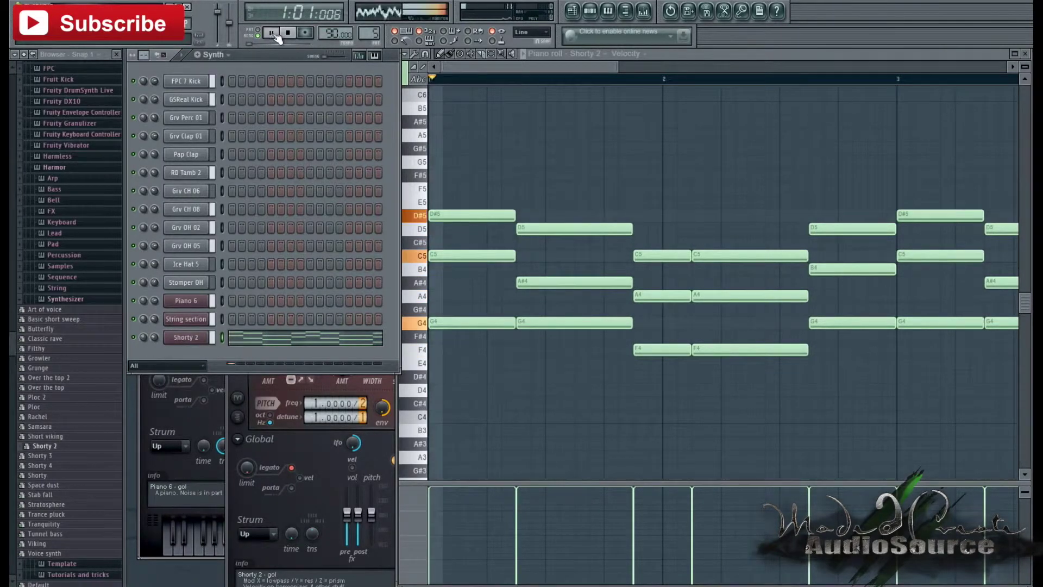
key(space)
Swap the synth channel to the Shorty 3 preset and audition the chords
drag(51, 456, 186, 335)
click(272, 34)
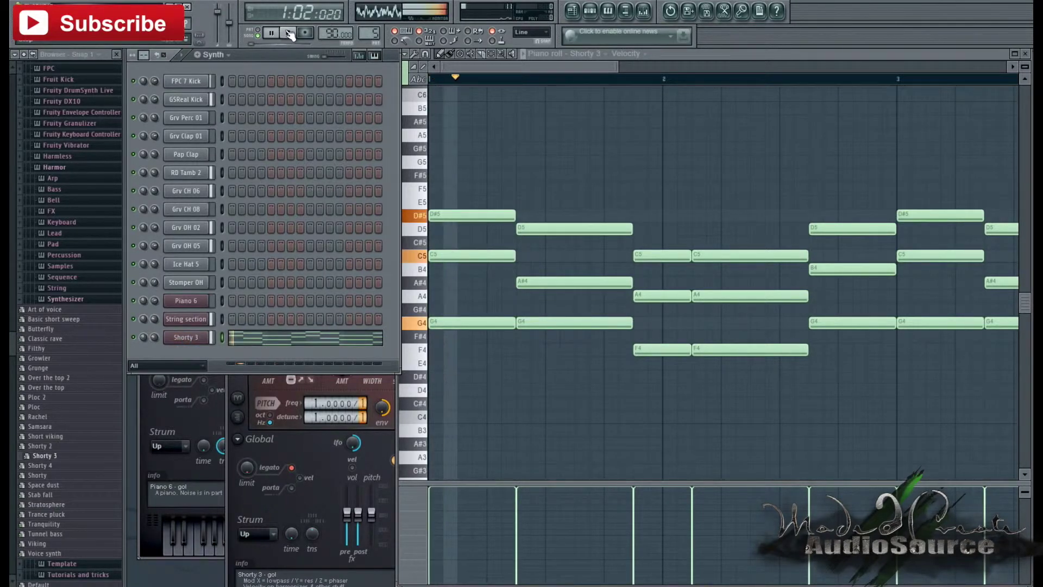
key(space)
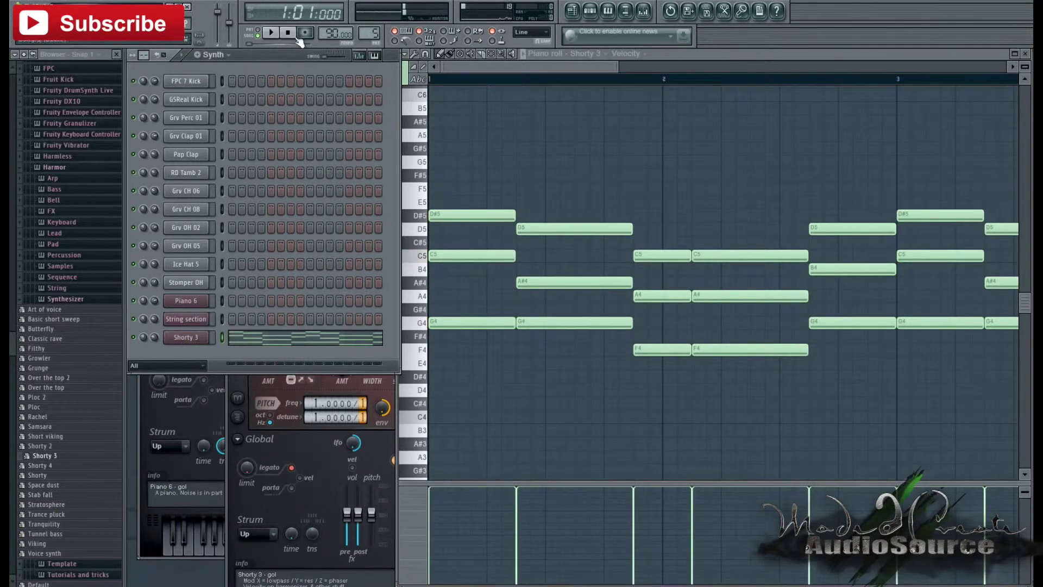
click(271, 33)
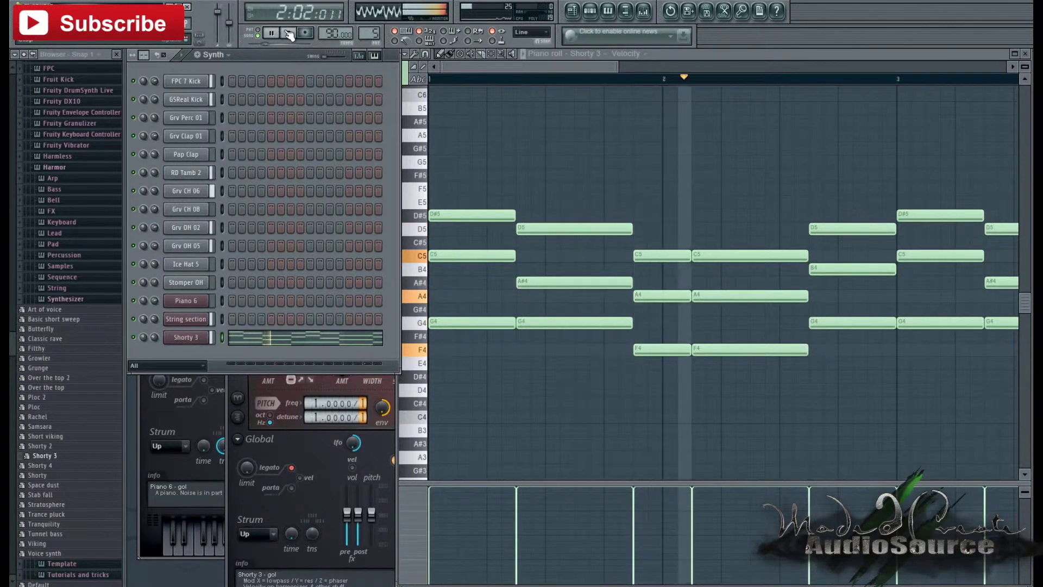
click(288, 33)
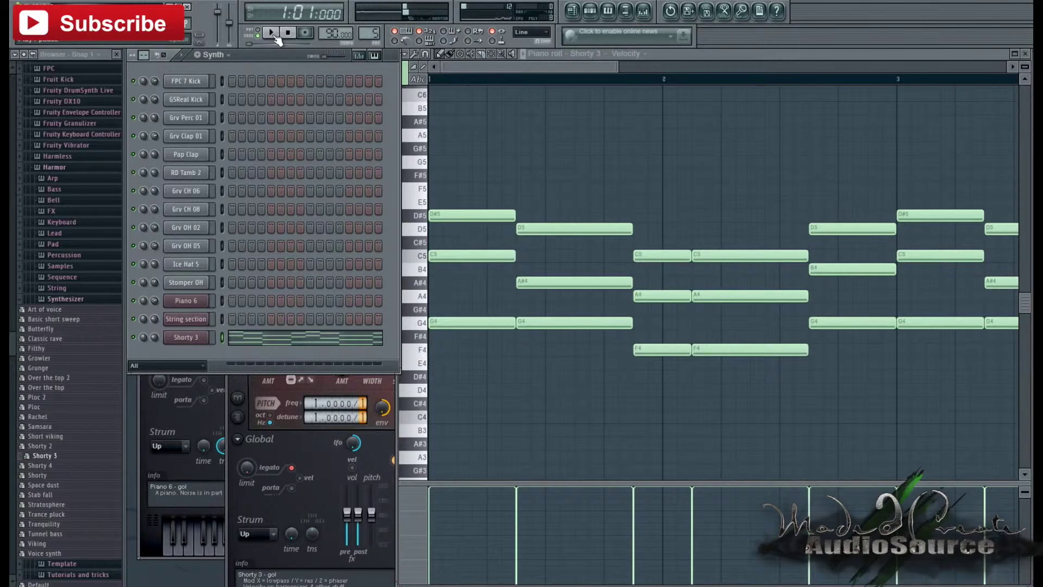
click(619, 66)
Zoom the piano roll out to 4 bars and delete most chord notes, starting with C5
drag(626, 69, 768, 67)
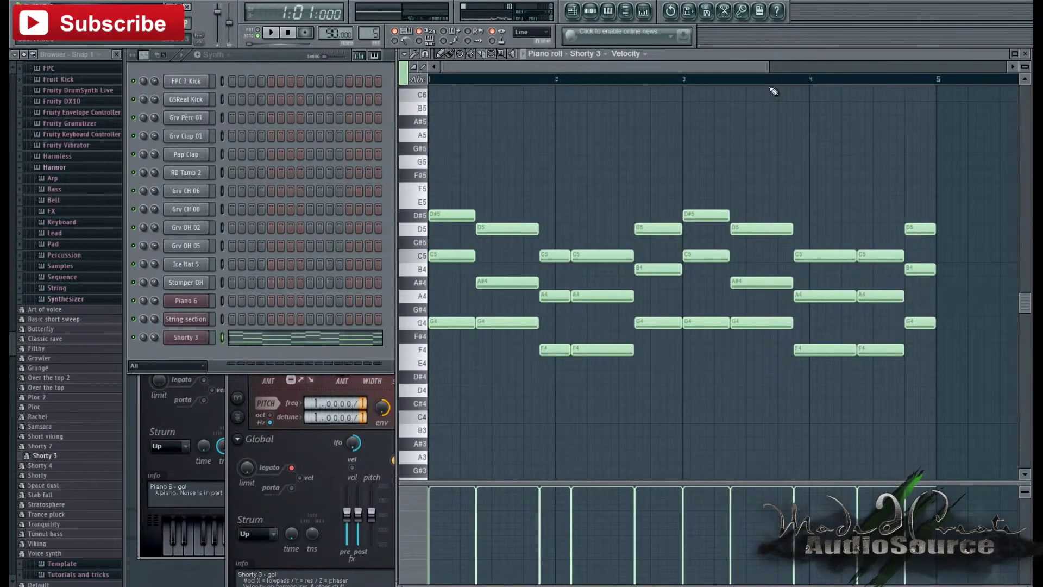
right_click(452, 255)
click(270, 32)
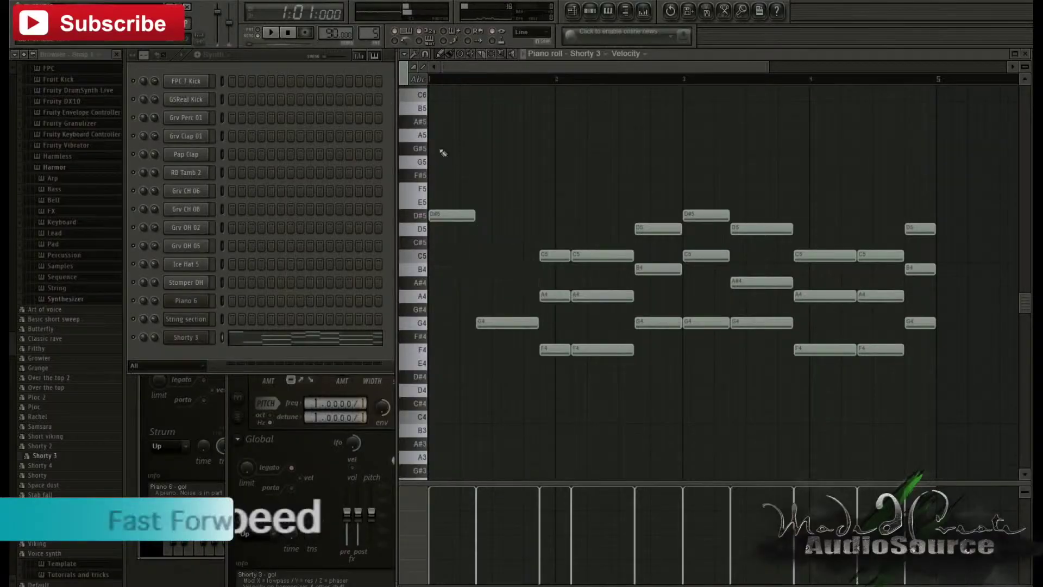
right_click(507, 322)
click(522, 283)
right_click(602, 350)
right_click(602, 256)
click(272, 34)
right_click(658, 269)
right_click(706, 322)
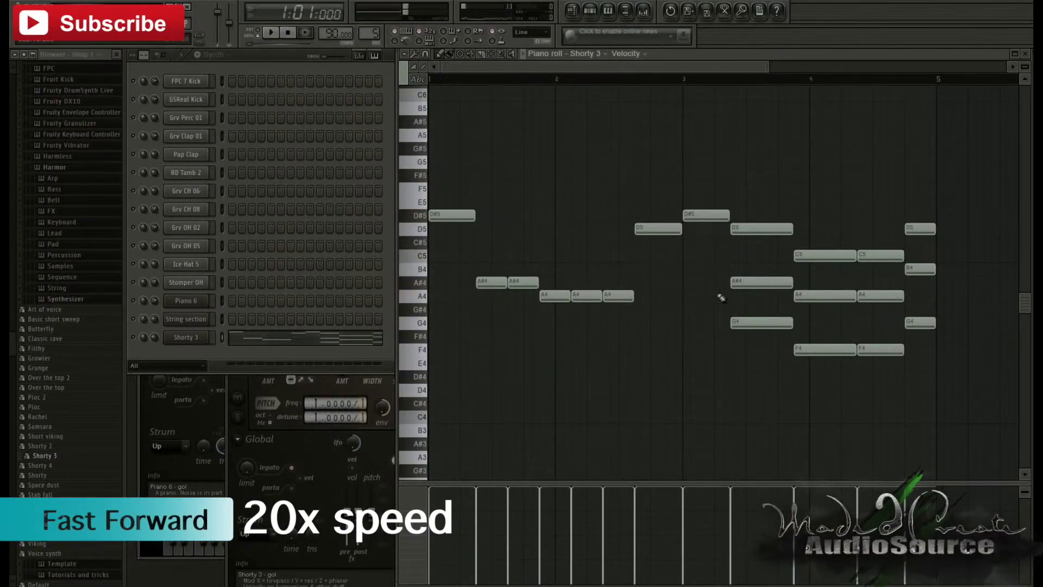
right_click(762, 229)
right_click(825, 255)
right_click(880, 296)
Chop the F4 notes into short pieces, shorten another note and delete D5
click(841, 350)
mouse_move(843, 349)
mouse_down()
mouse_move(831, 349)
mouse_move(864, 349)
mouse_up()
drag(934, 323, 925, 323)
right_click(920, 228)
click(269, 33)
click(527, 162)
Shorten the D#5, A#4, A4 and D5 notes and add short G5, A5 and A#5 accents
drag(474, 215, 459, 215)
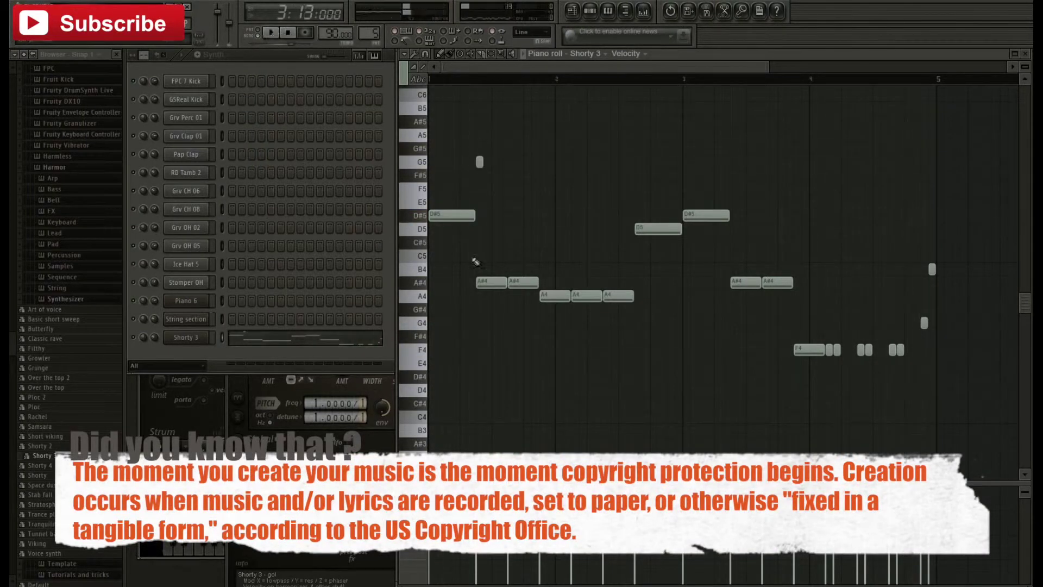
click(463, 162)
key(space)
drag(537, 282, 522, 282)
drag(601, 296, 586, 295)
click(590, 162)
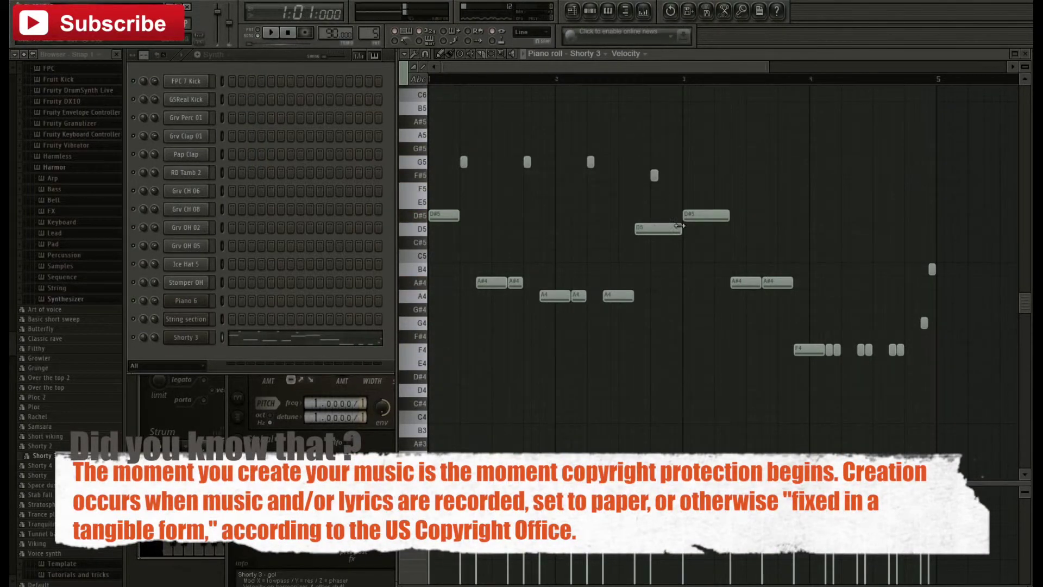
drag(680, 229, 649, 229)
click(655, 135)
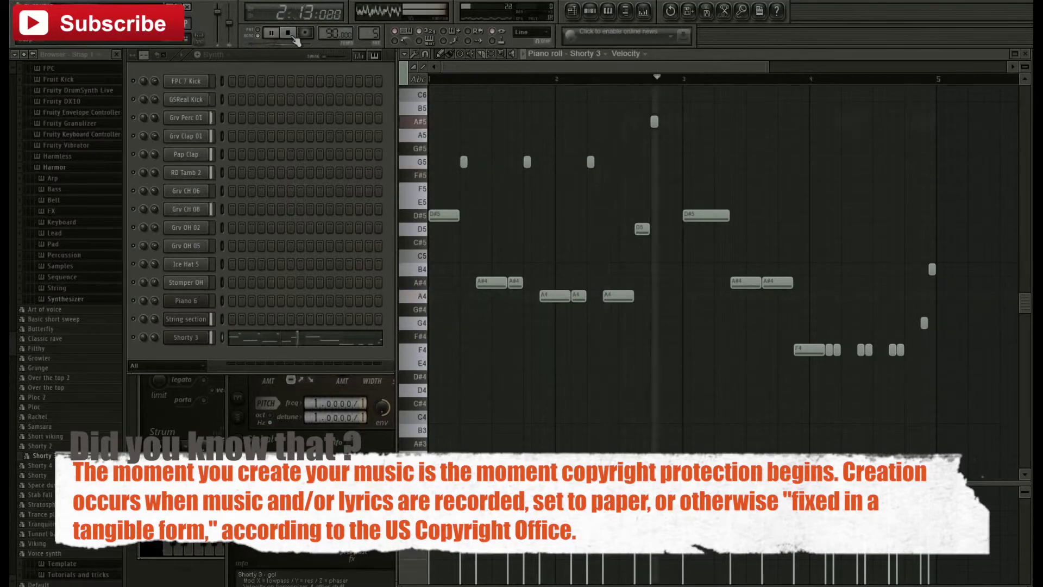
scroll(538, 116, up, 3)
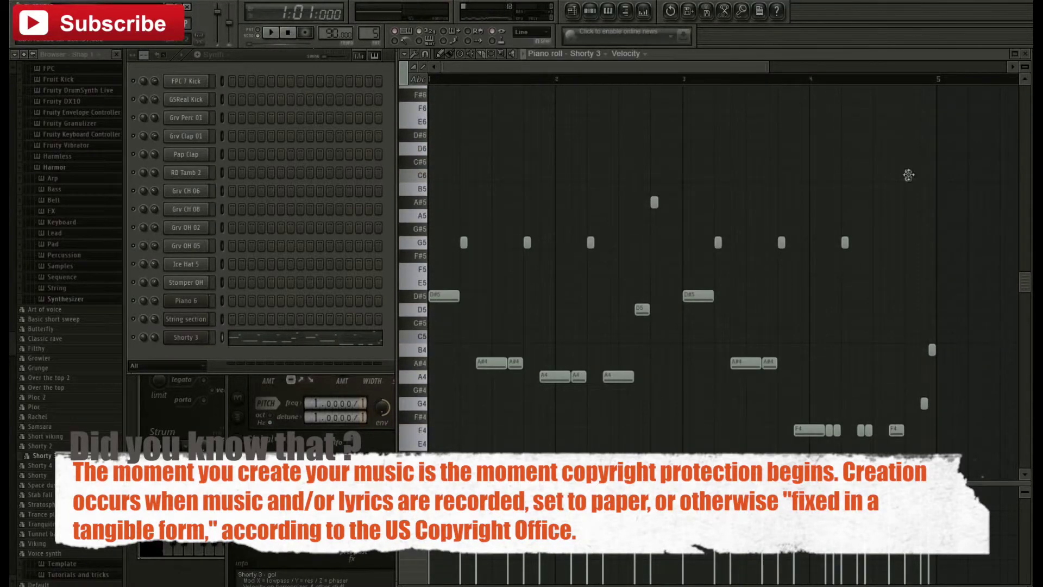
click(908, 202)
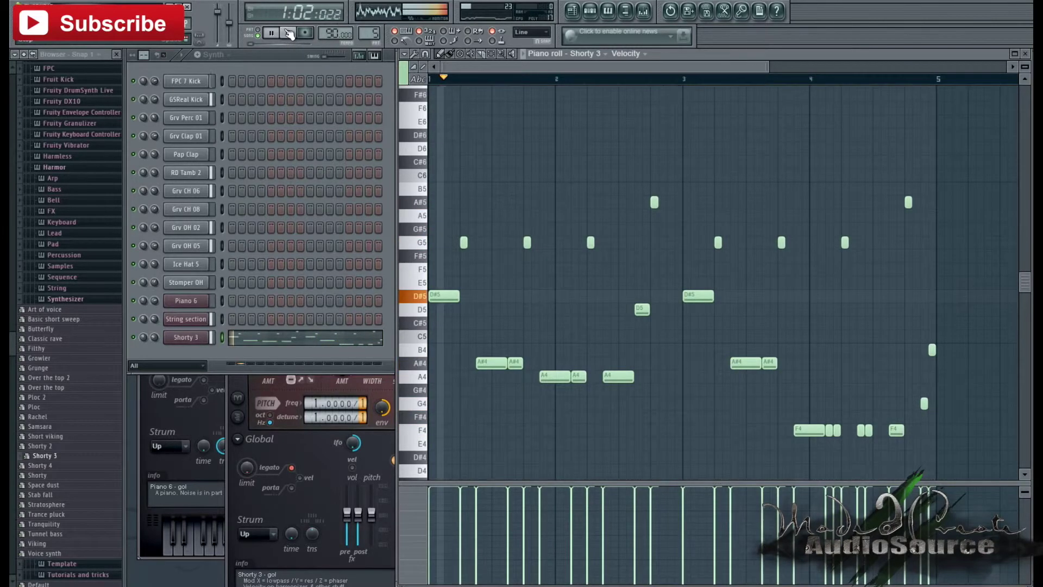
Stop playback before saving the project
click(289, 34)
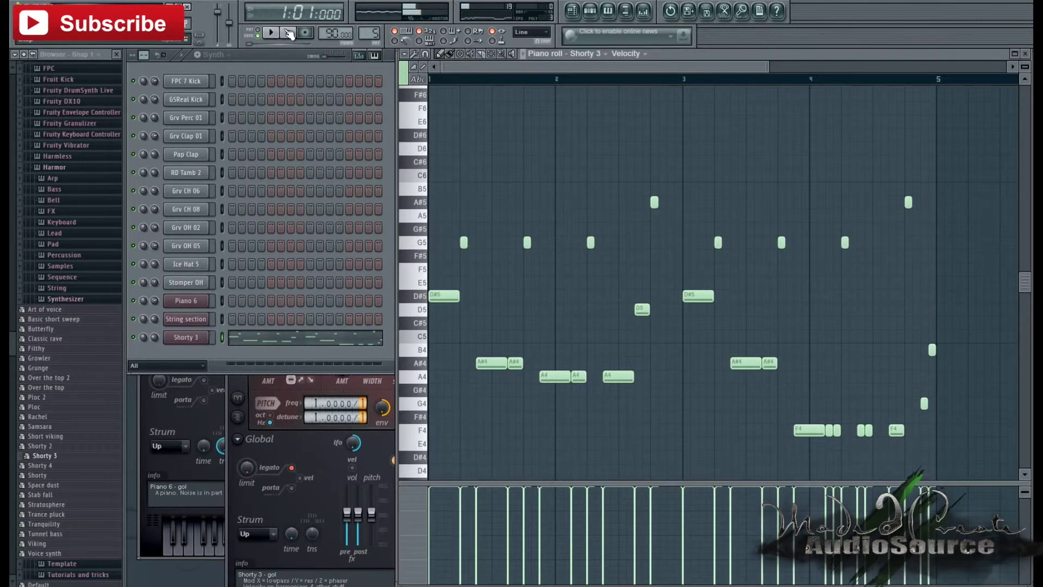